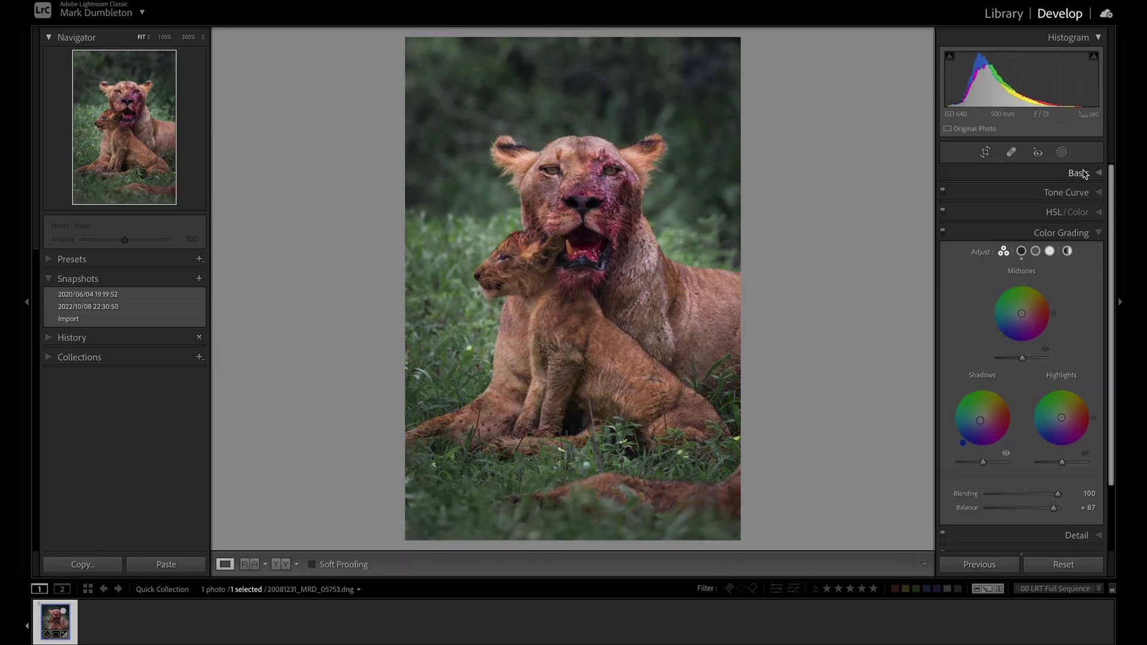
- Create an automatic Select Subject mask covering the two lions
{"action": "left_click", "coordinate": [1062, 152]}
{"action": "left_click", "coordinate": [956, 187]}
{"action": "left_click", "coordinate": [992, 203]}
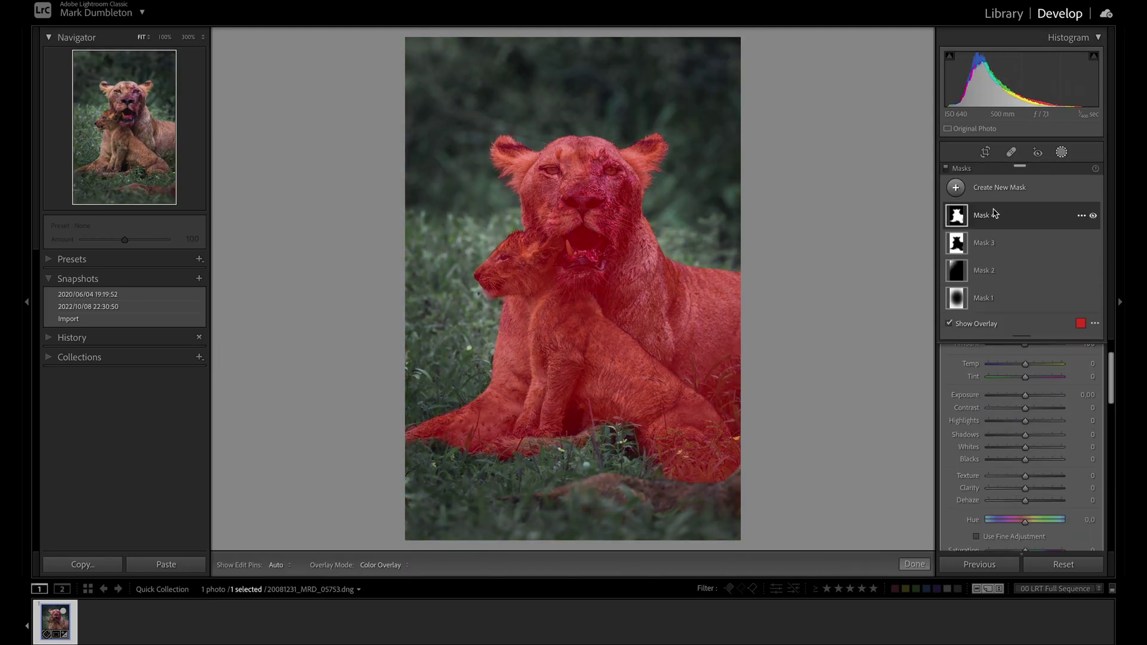
- Switch to the Crop tool and choose a custom crop aspect ratio
{"action": "scroll", "coordinate": [1025, 454], "scroll_direction": "down", "scroll_amount": 1}
{"action": "key", "text": "r"}
{"action": "left_click", "coordinate": [1053, 194]}
{"action": "left_click", "coordinate": [1053, 207]}
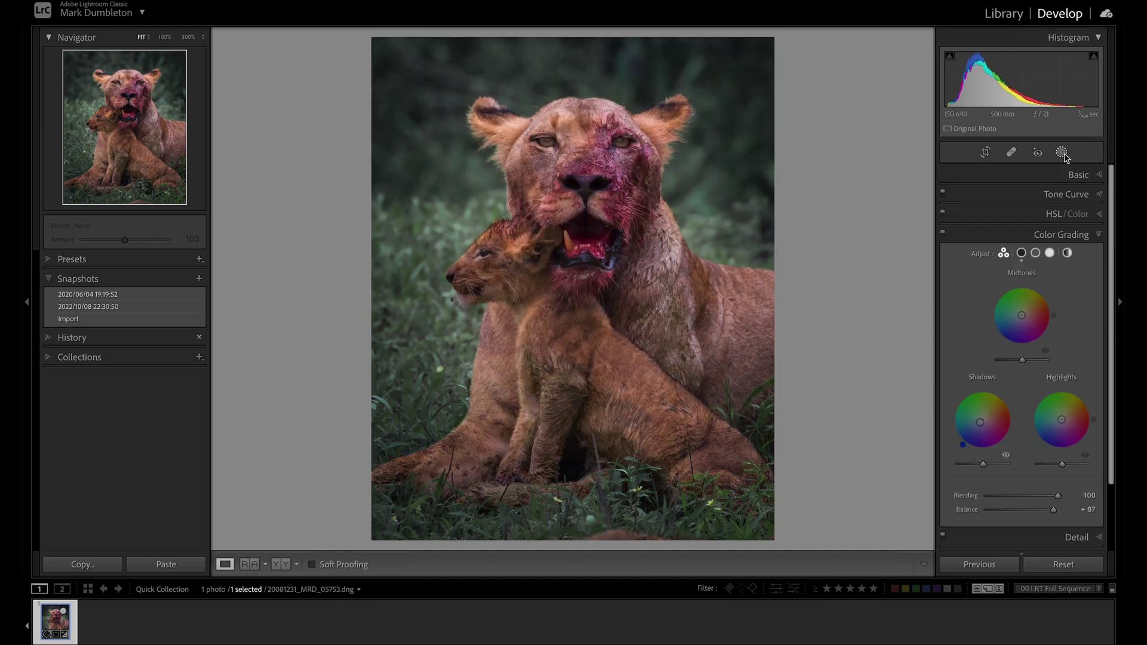
{"action": "left_click_drag", "start_coordinate": [1029, 262], "coordinate": [1032, 263]}
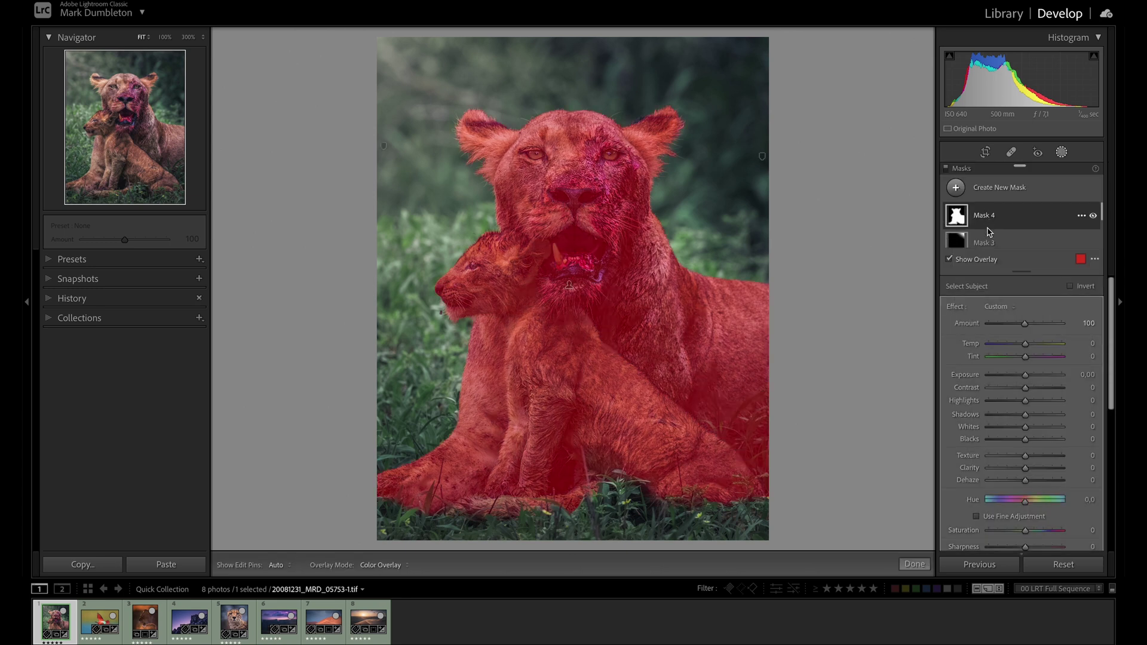
- Intersect Mask 4 with a radial gradient drawn over the lioness's face
{"action": "left_click", "coordinate": [1007, 256], "text": "alt"}
{"action": "left_click", "coordinate": [1016, 359]}
{"action": "left_click_drag", "start_coordinate": [574, 191], "coordinate": [729, 332]}
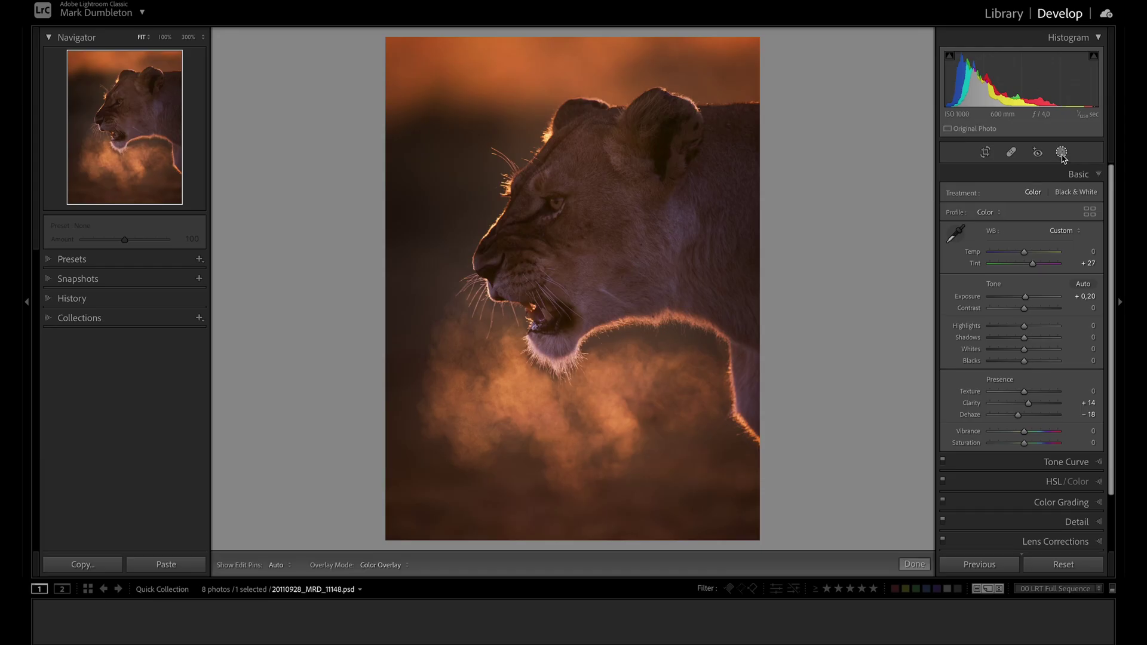
- Add automatic subject masks to the cheetah photo and the two-lions photo
{"action": "left_click", "coordinate": [1062, 153]}
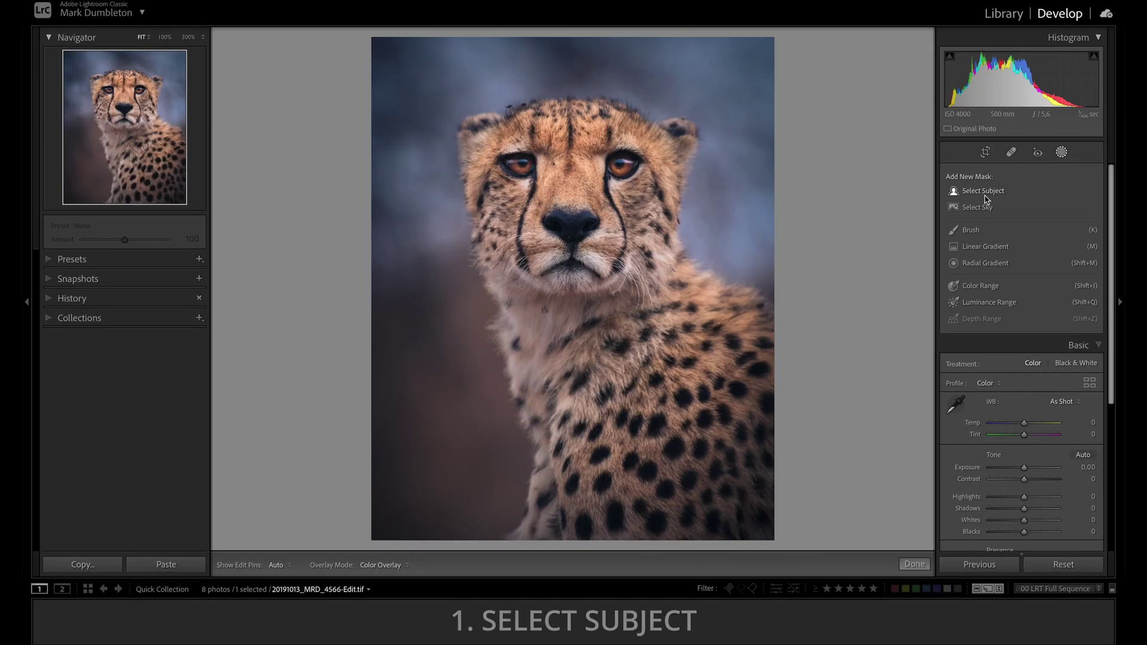
{"action": "left_click", "coordinate": [984, 193]}
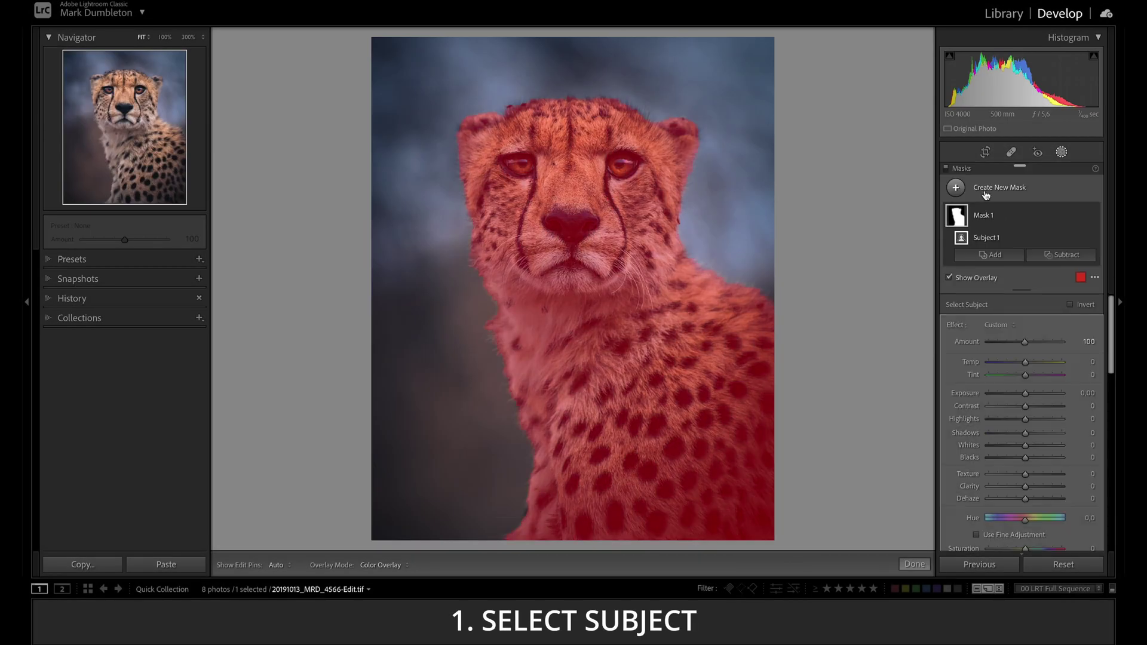
{"action": "left_click", "coordinate": [986, 190]}
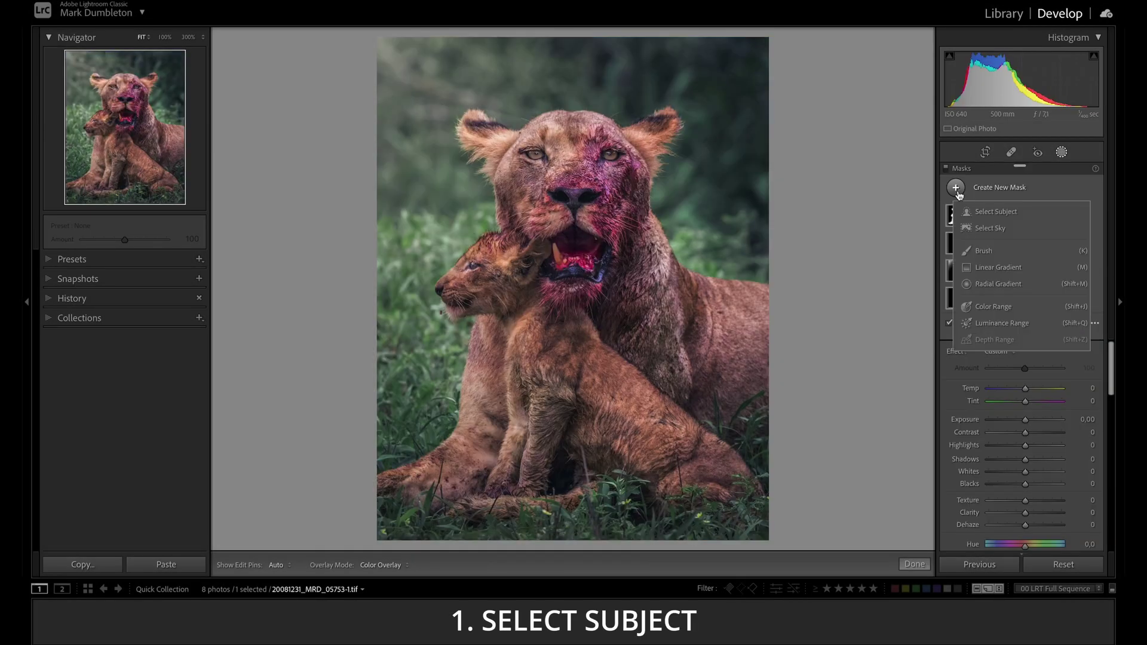
{"action": "left_click", "coordinate": [979, 213]}
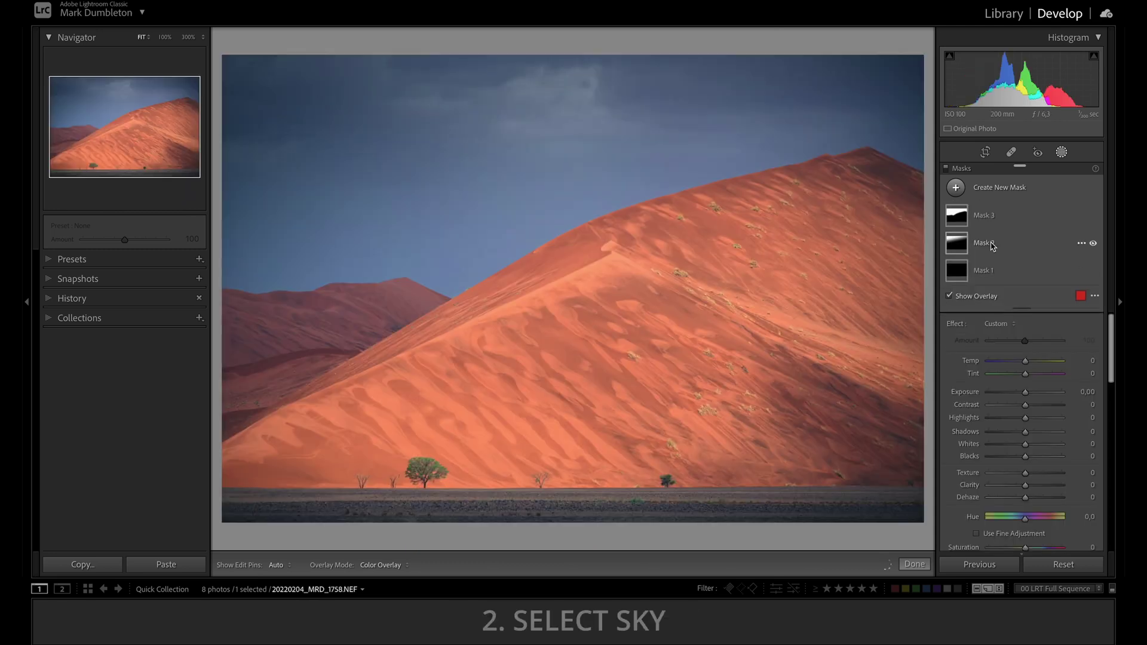
- Add a sky mask to the dune photo, then paint a brush dot on the left clouds
{"action": "left_click", "coordinate": [992, 188]}
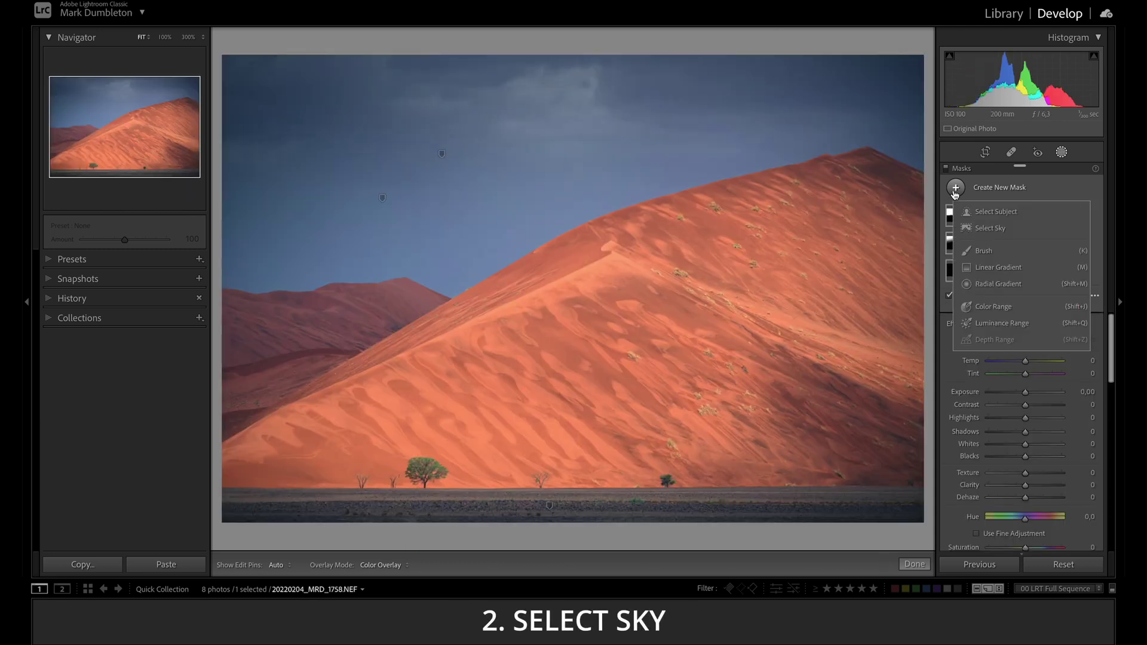
{"action": "left_click", "coordinate": [990, 228]}
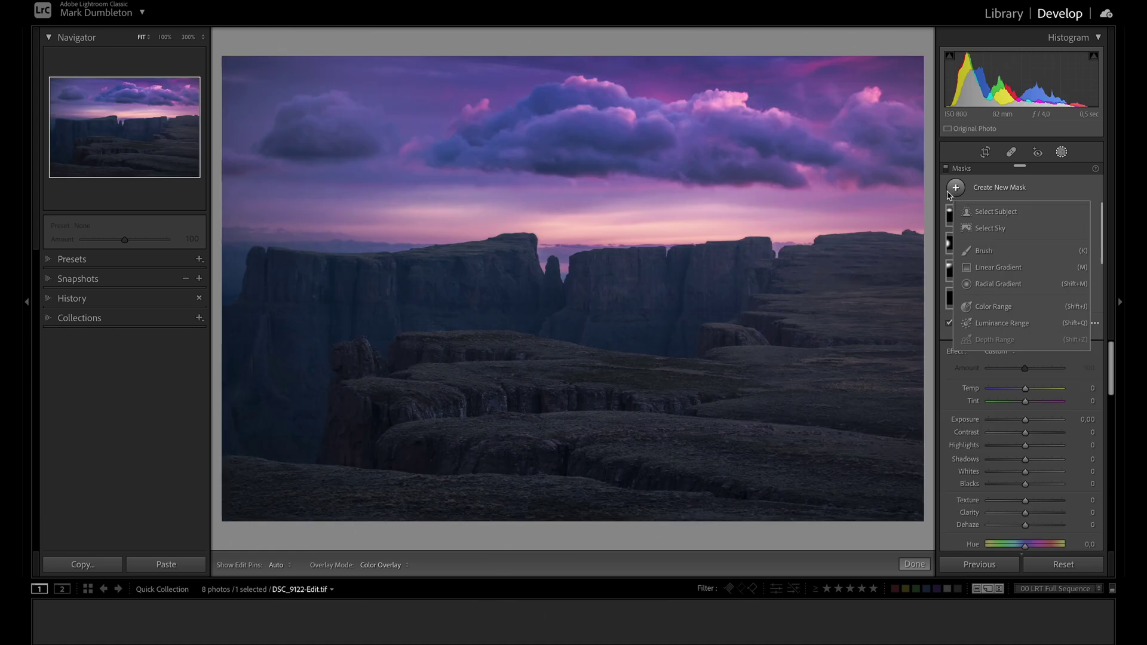
{"action": "key", "text": "k"}
{"action": "left_click", "coordinate": [481, 185]}
- Brush the right clouds and a stroke below, then add a linear gradient at −3.86 exposure
{"action": "left_click", "coordinate": [674, 187]}
{"action": "left_click_drag", "start_coordinate": [515, 292], "coordinate": [662, 297]}
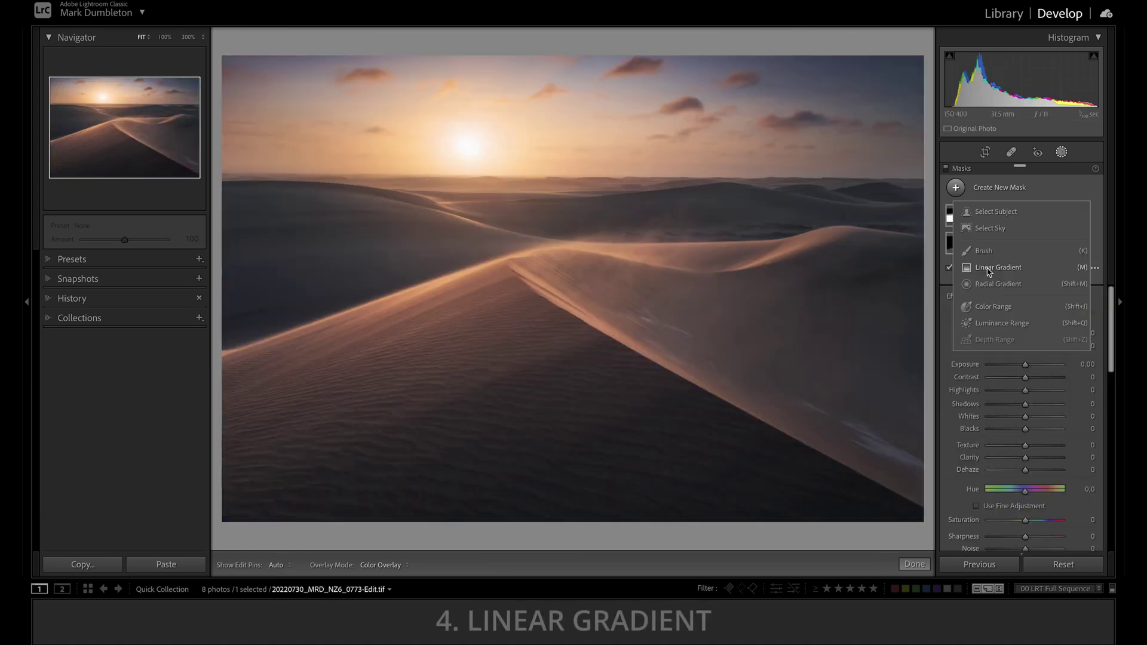
{"action": "key", "text": "m"}
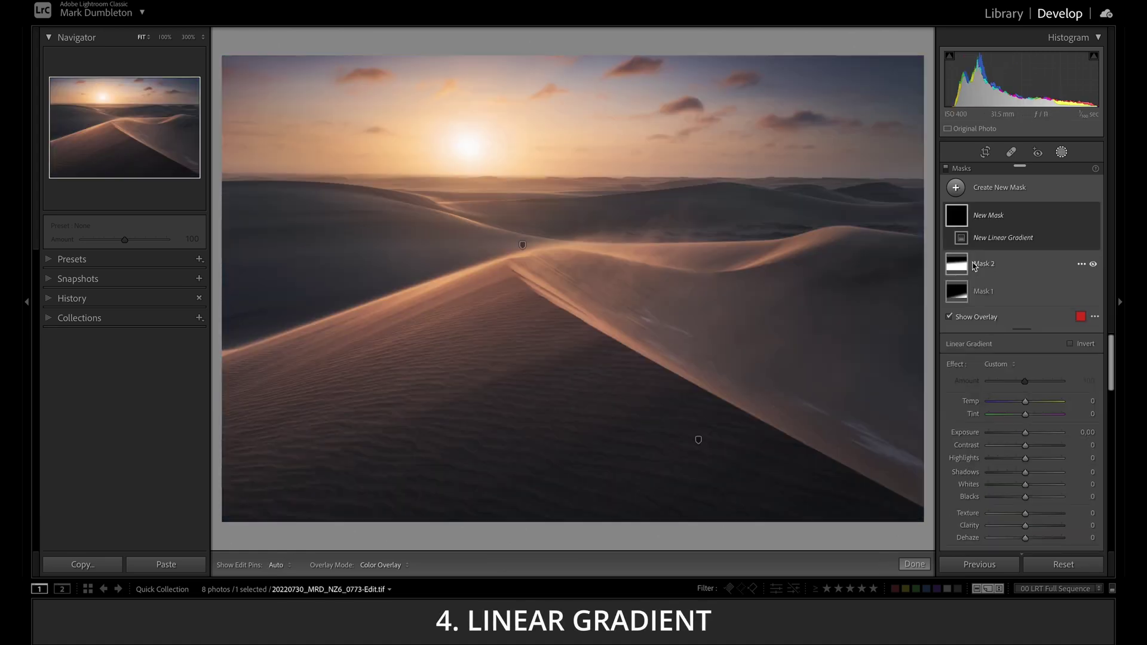
{"action": "left_click_drag", "start_coordinate": [535, 103], "coordinate": [584, 430]}
{"action": "left_click_drag", "start_coordinate": [1030, 445], "coordinate": [1084, 442]}
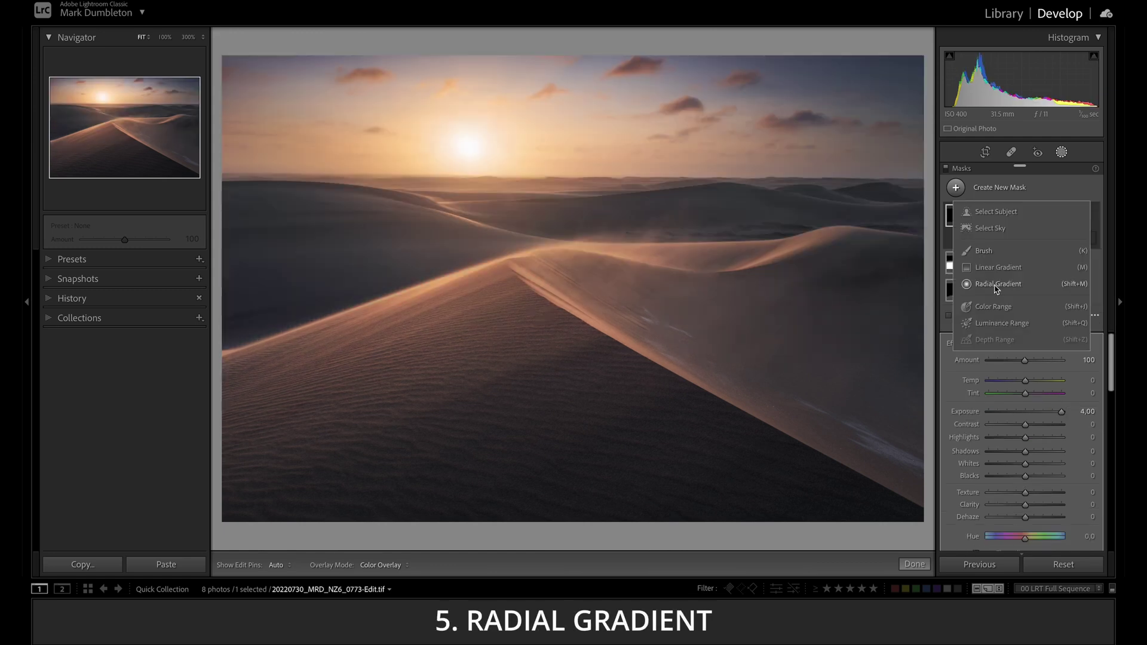
- Add a radial gradient around the sun and dune crest with an exposure adjustment
{"action": "key", "text": "shift+m"}
{"action": "left_click_drag", "start_coordinate": [564, 227], "coordinate": [905, 457]}
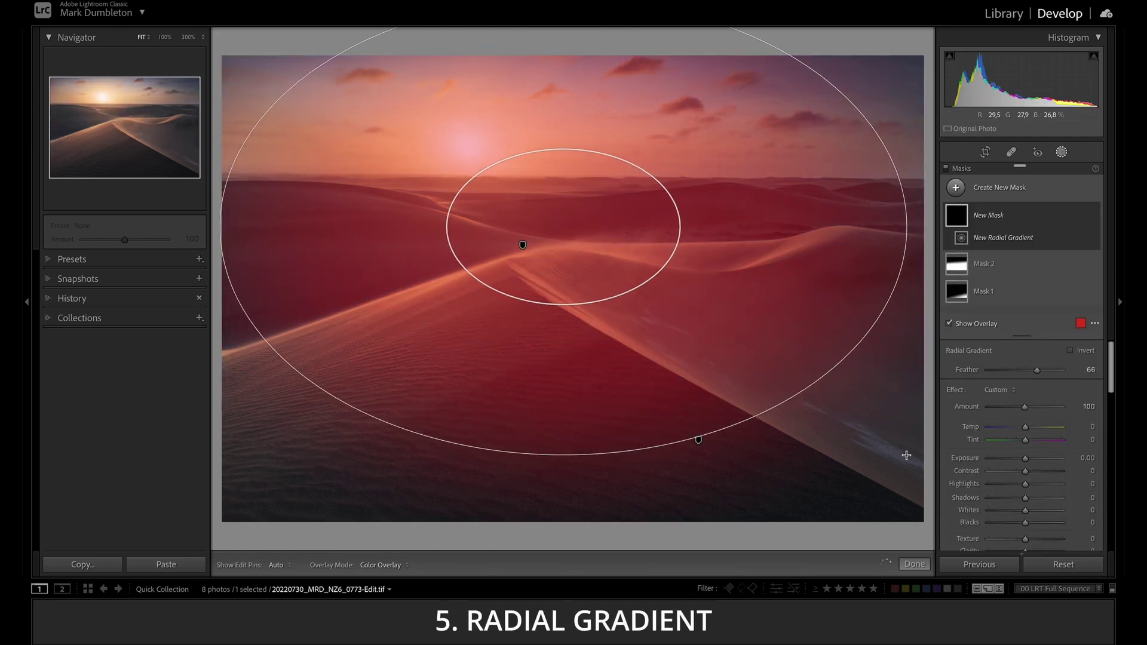
{"action": "left_click_drag", "start_coordinate": [1025, 457], "coordinate": [1085, 469]}
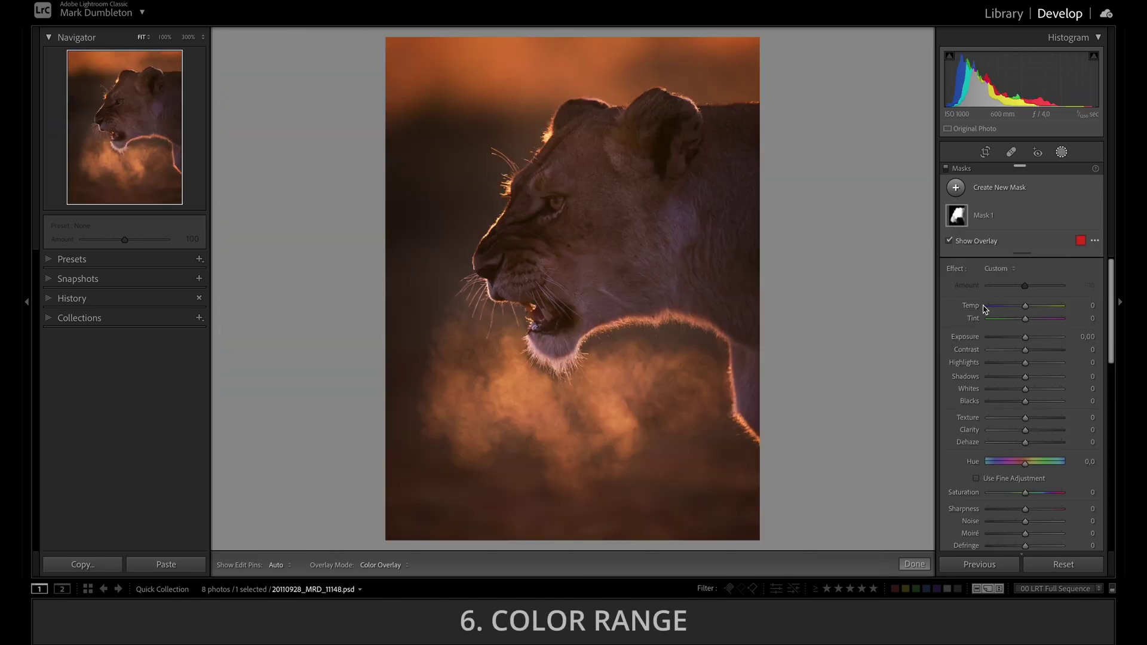
- Add a colour range mask sampled from the mist and a luminance range mask from dark areas
{"action": "key", "text": "shift+j"}
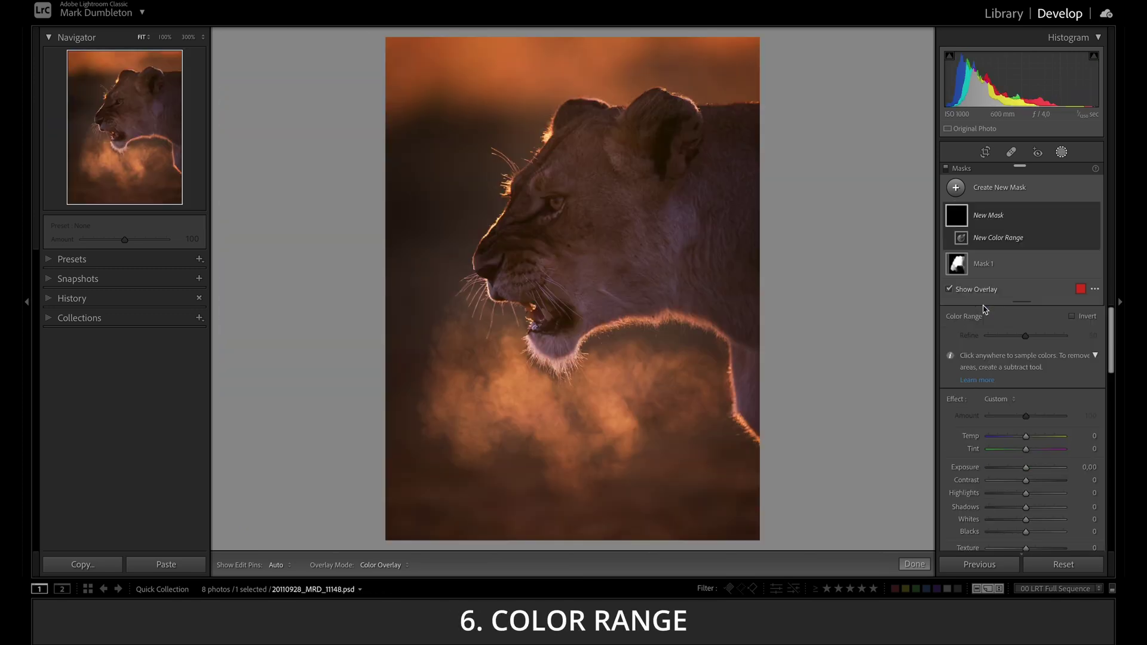
{"action": "left_click", "coordinate": [607, 401]}
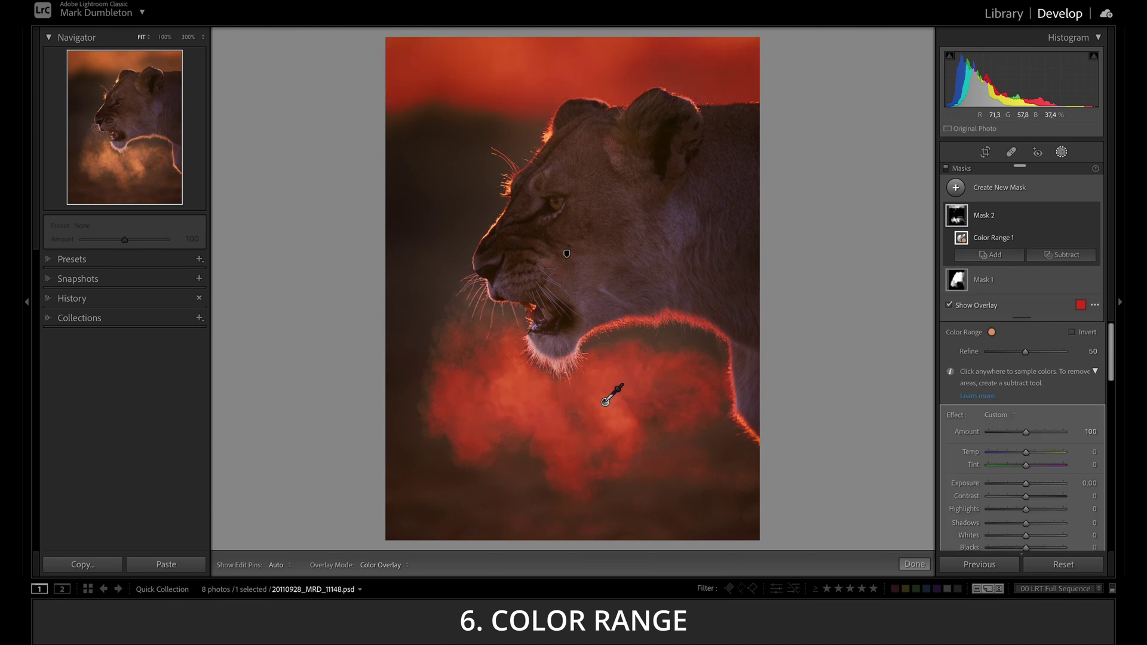
{"action": "left_click", "coordinate": [956, 189]}
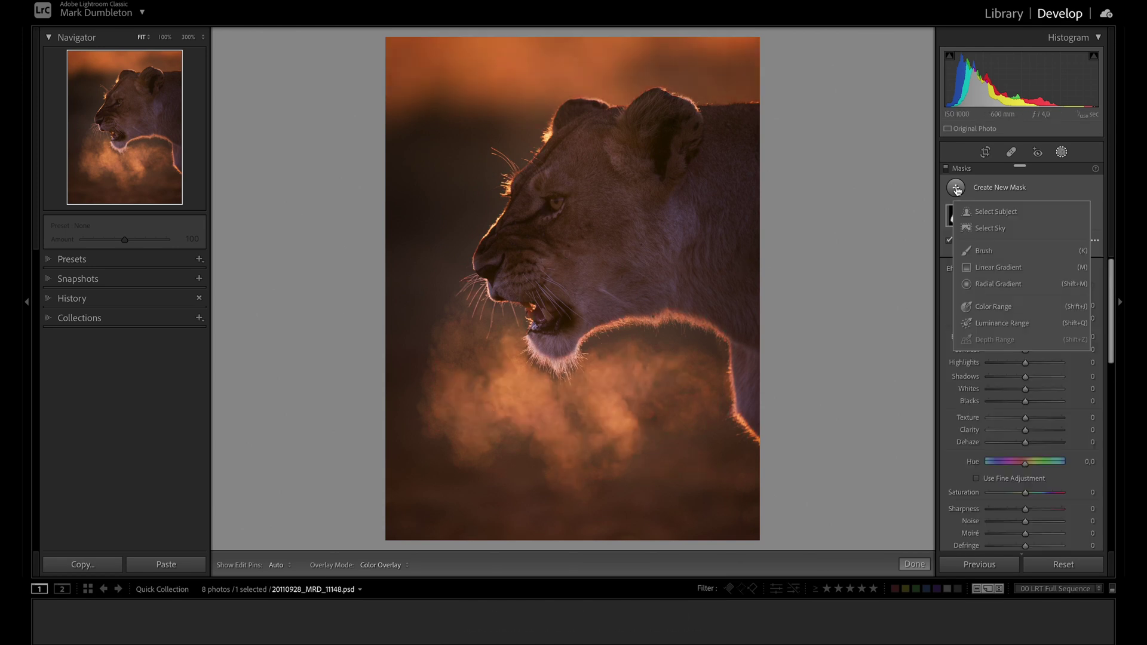
{"action": "left_click", "coordinate": [1002, 323]}
{"action": "left_click", "coordinate": [414, 179]}
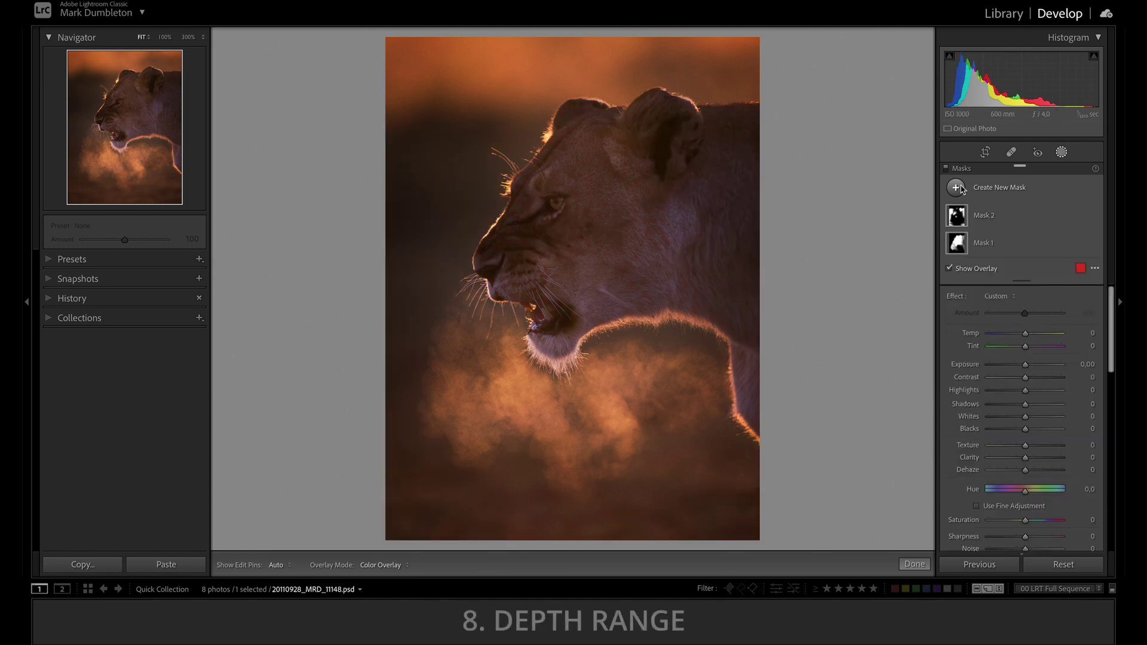
{"action": "left_click", "coordinate": [957, 189]}
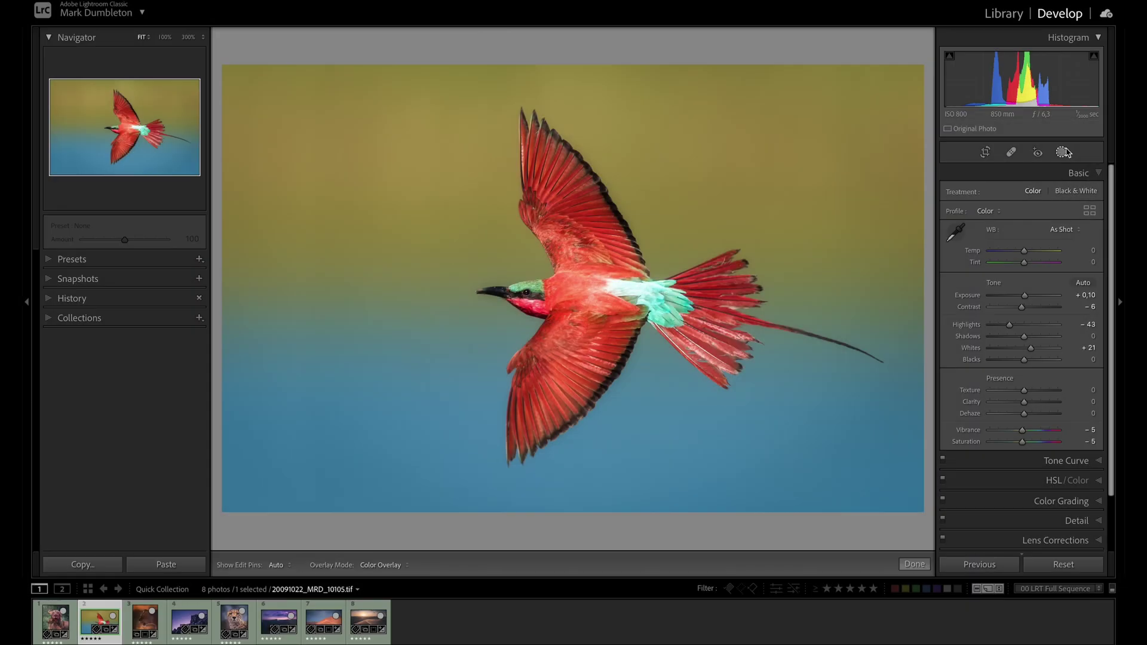
- Paint a brush mask stroke in the bird photo's upper-right background and float the Masks panel
{"action": "left_click", "coordinate": [1064, 153]}
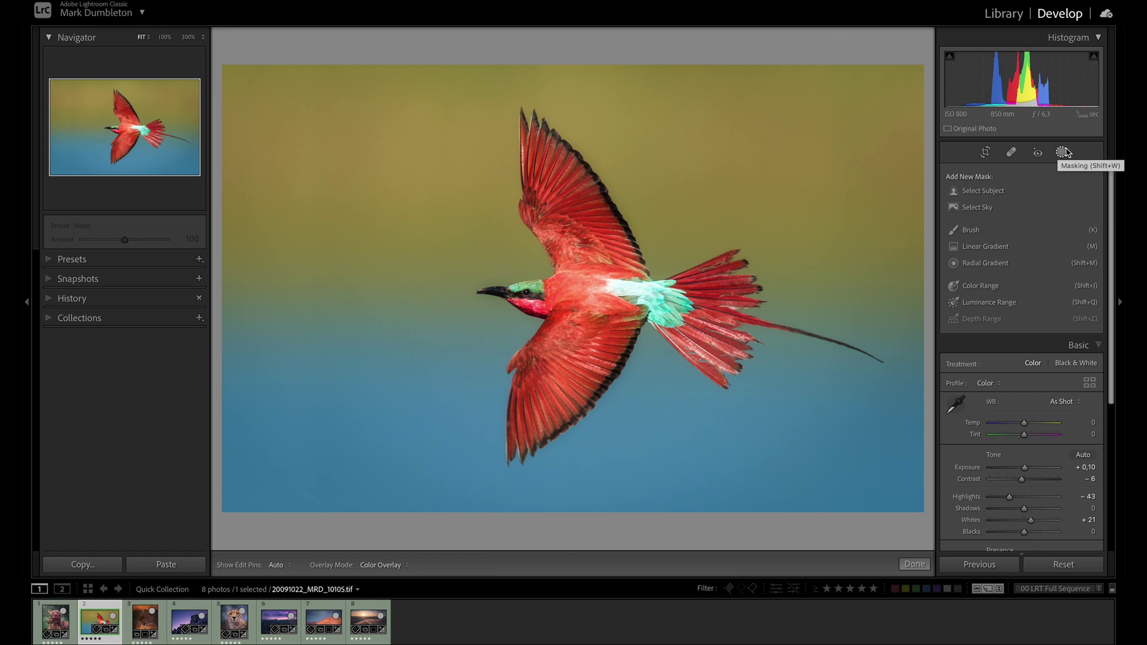
{"action": "left_click", "coordinate": [971, 230]}
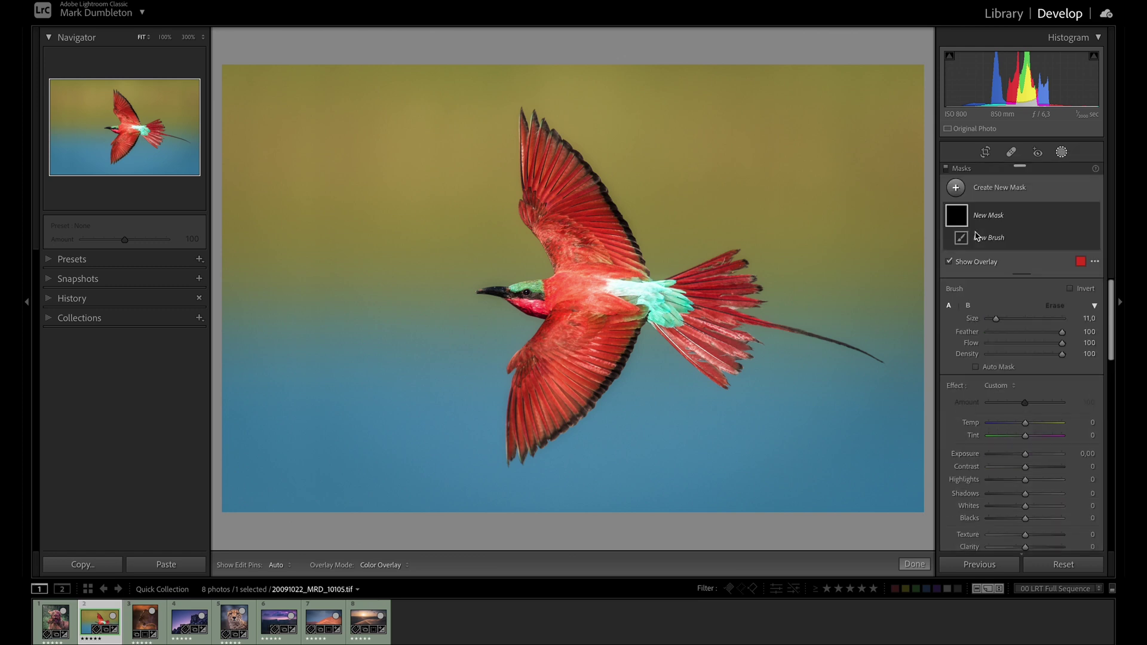
{"action": "left_click_drag", "start_coordinate": [814, 85], "coordinate": [871, 232]}
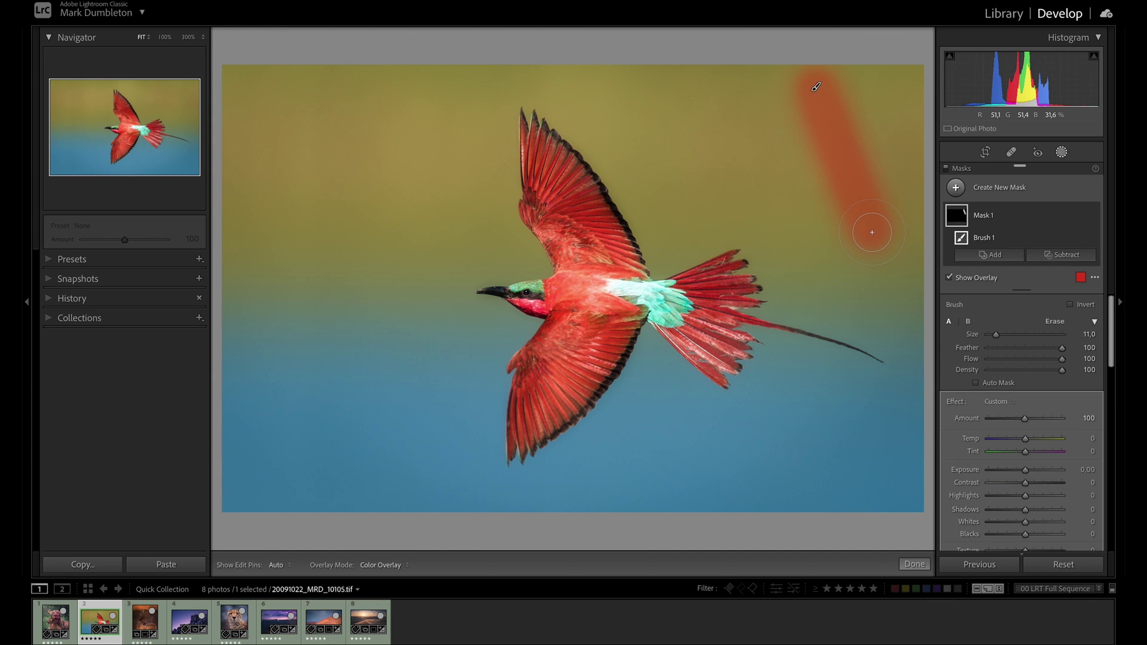
{"action": "mouse_move", "coordinate": [986, 168]}
{"action": "left_mouse_down"}
{"action": "mouse_move", "coordinate": [476, 219]}
{"action": "mouse_move", "coordinate": [987, 202]}
{"action": "mouse_move", "coordinate": [1051, 170]}
{"action": "mouse_move", "coordinate": [149, 366]}
{"action": "mouse_move", "coordinate": [1046, 166]}
{"action": "left_mouse_up"}
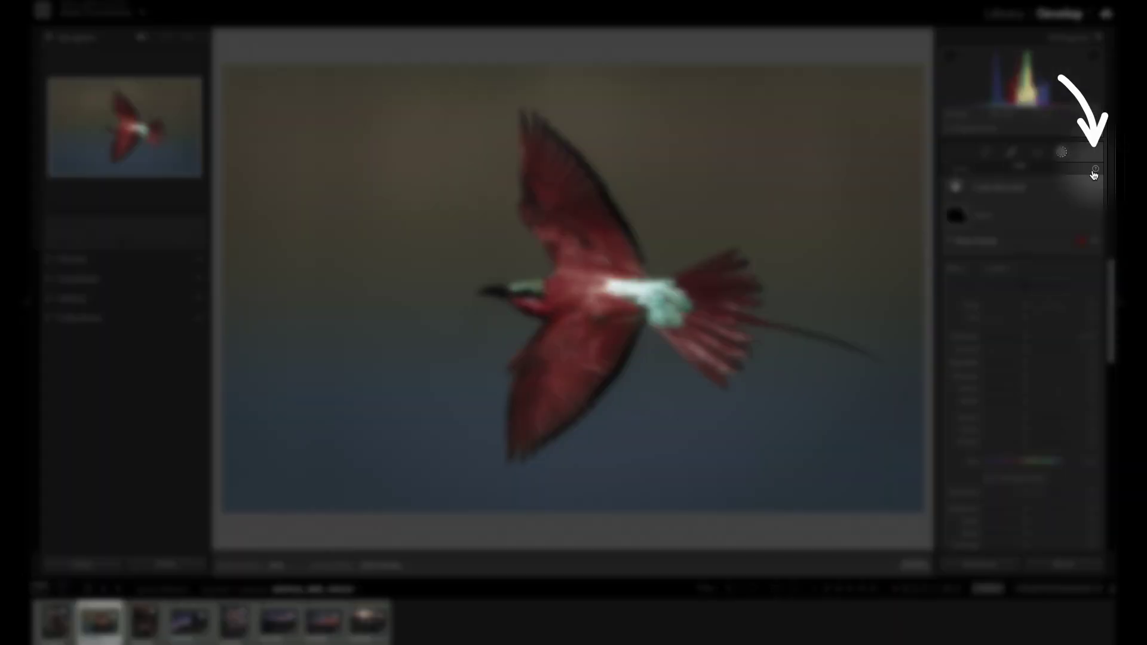
- View and dismiss the masking help, add a Select Subject mask for the bird, then select Mask 1
{"action": "left_click", "coordinate": [1094, 172]}
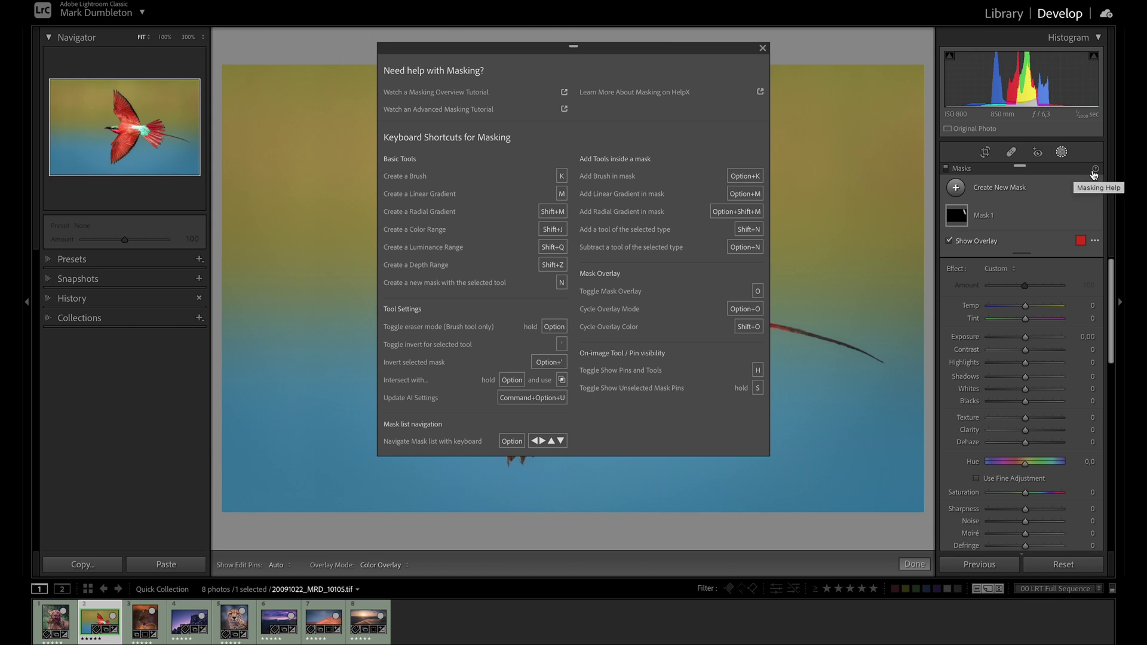
{"action": "key", "text": "Escape"}
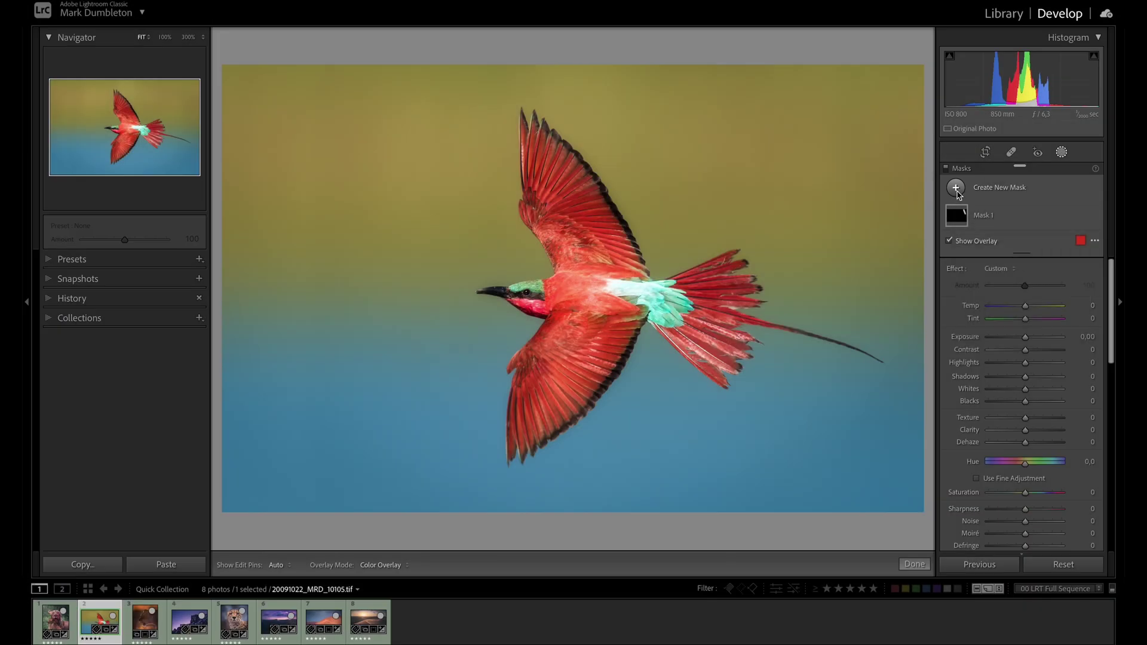
{"action": "left_click", "coordinate": [957, 189]}
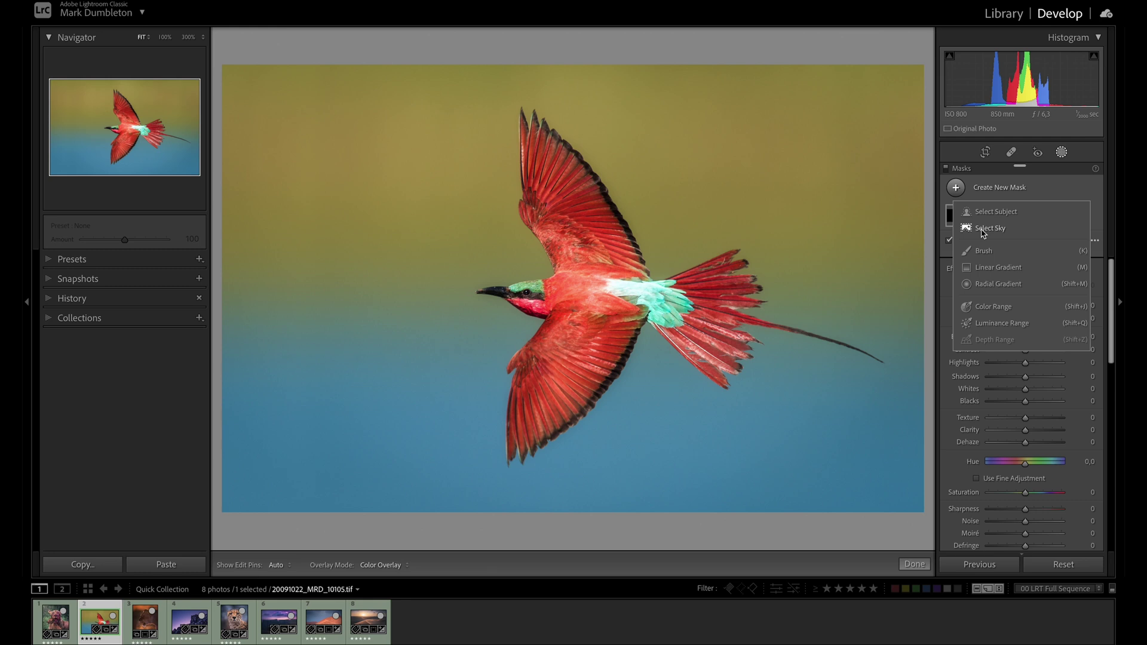
{"action": "left_click", "coordinate": [993, 213]}
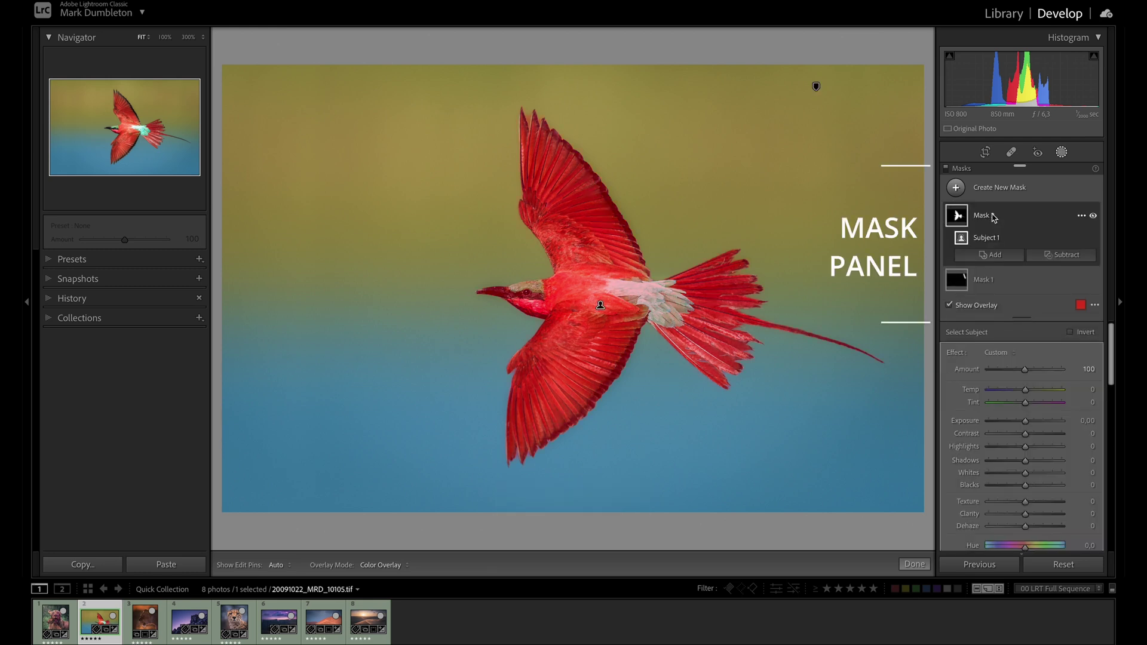
{"action": "left_click", "coordinate": [992, 247]}
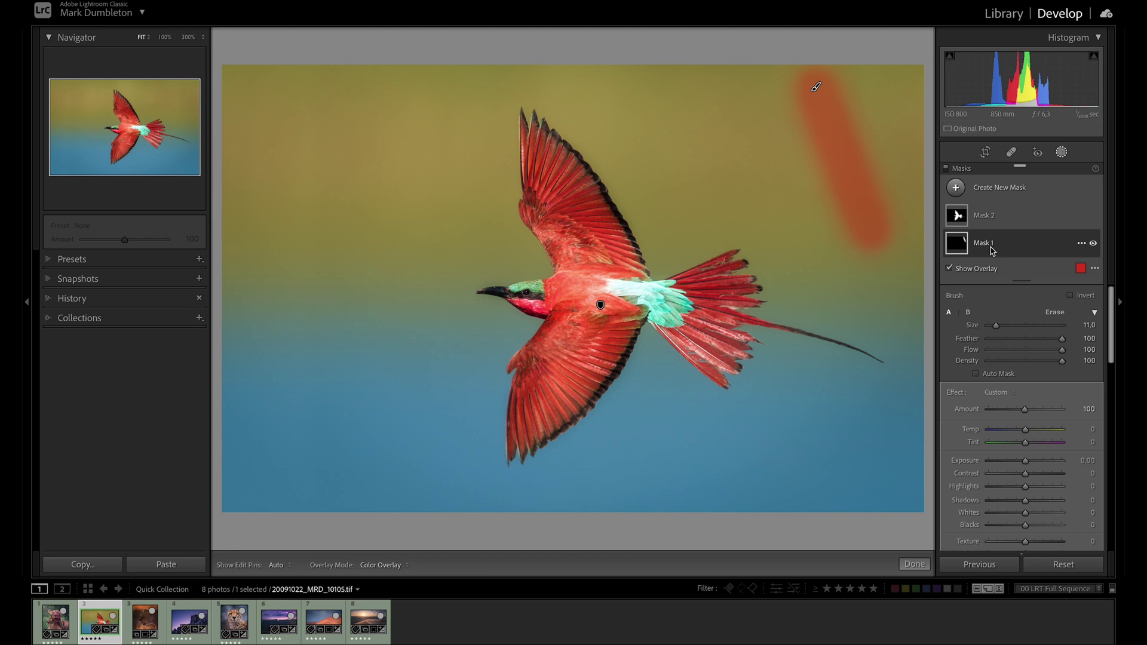
- Rename Mask 1 to 'BRUSH' and reselect the Mask 2 subject mask
{"action": "left_click", "coordinate": [1013, 244]}
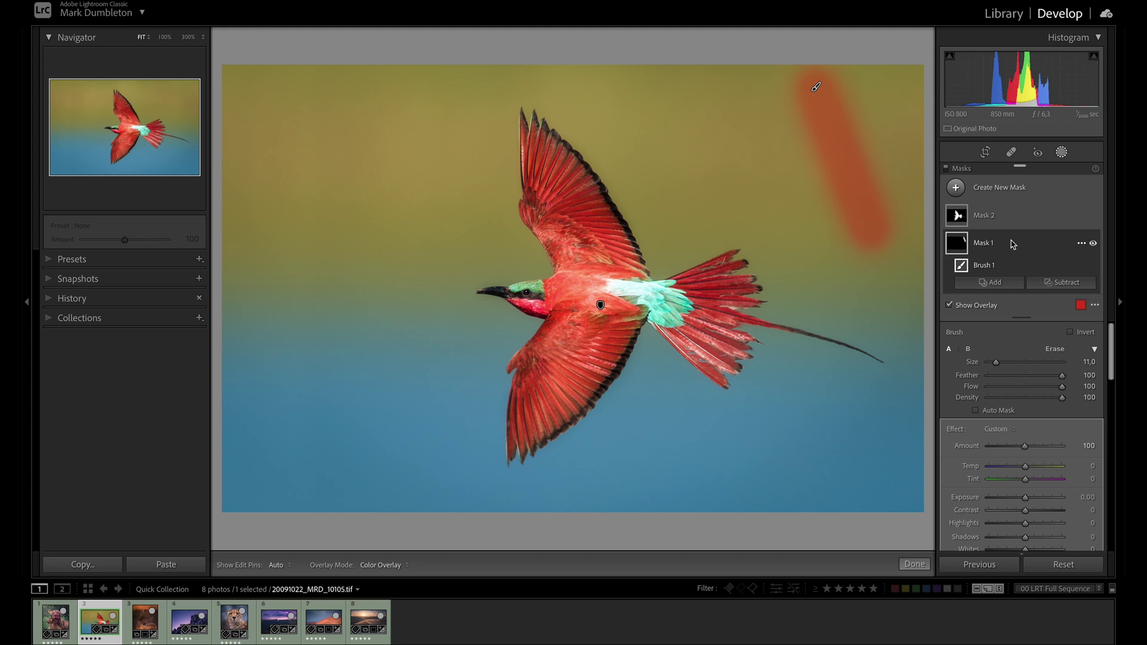
{"action": "double_click", "coordinate": [1013, 244]}
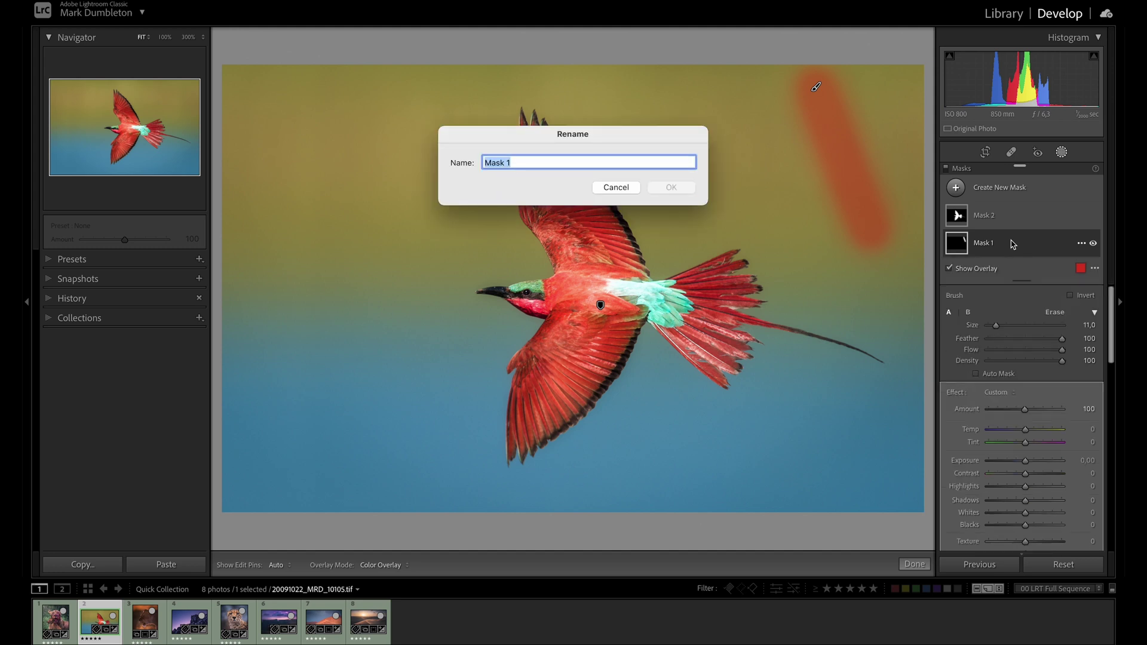
{"action": "type", "text": "BRUSH"}
{"action": "key", "text": "Return"}
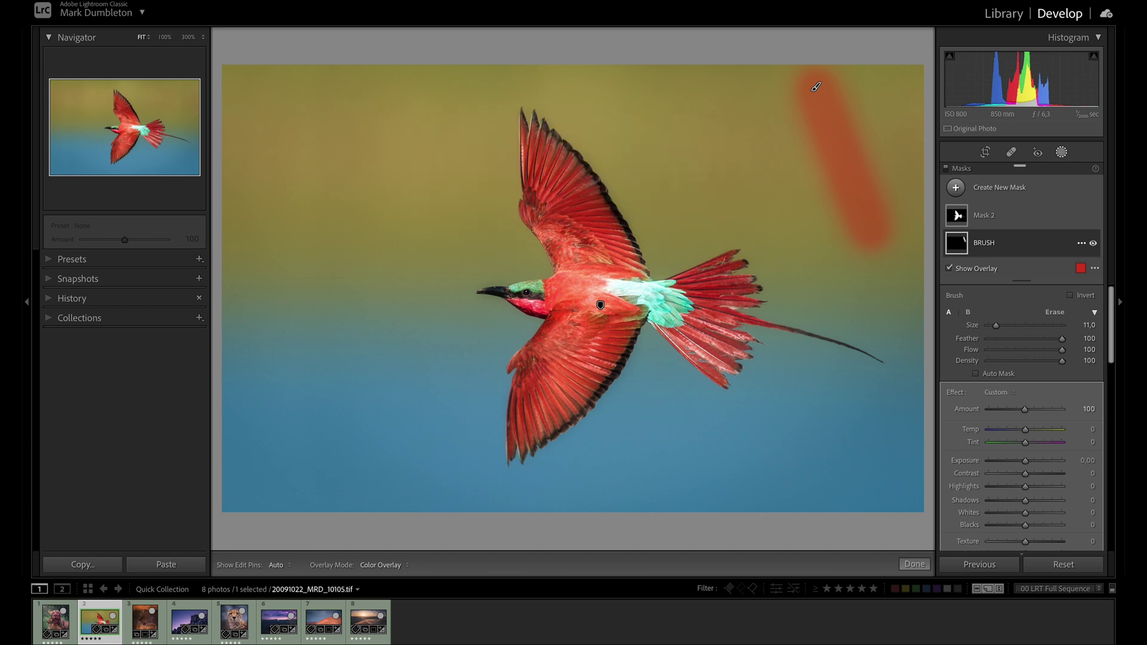
{"action": "left_click", "coordinate": [1020, 222]}
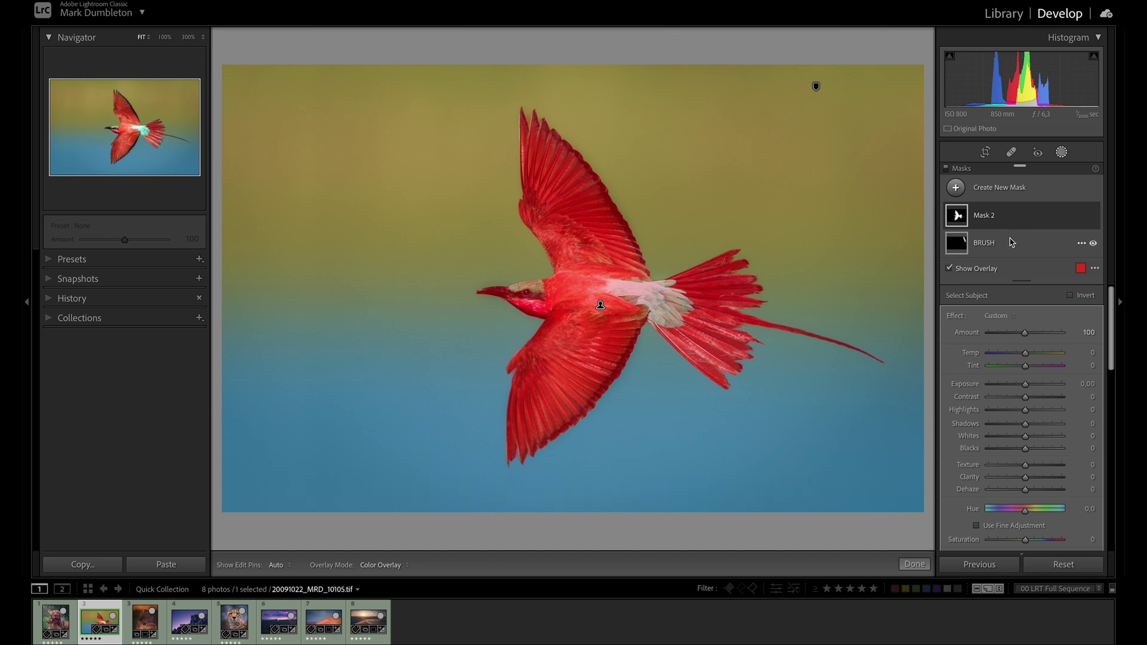
{"action": "left_click", "coordinate": [1016, 245]}
{"action": "left_click", "coordinate": [1012, 226]}
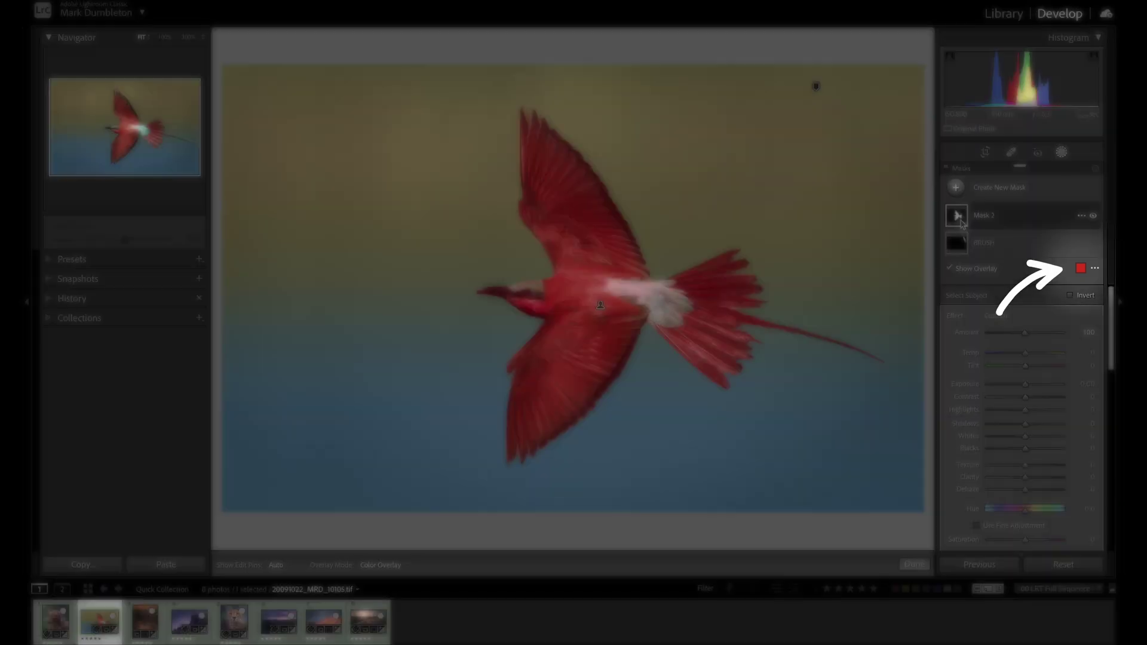
{"action": "left_click", "coordinate": [1081, 269]}
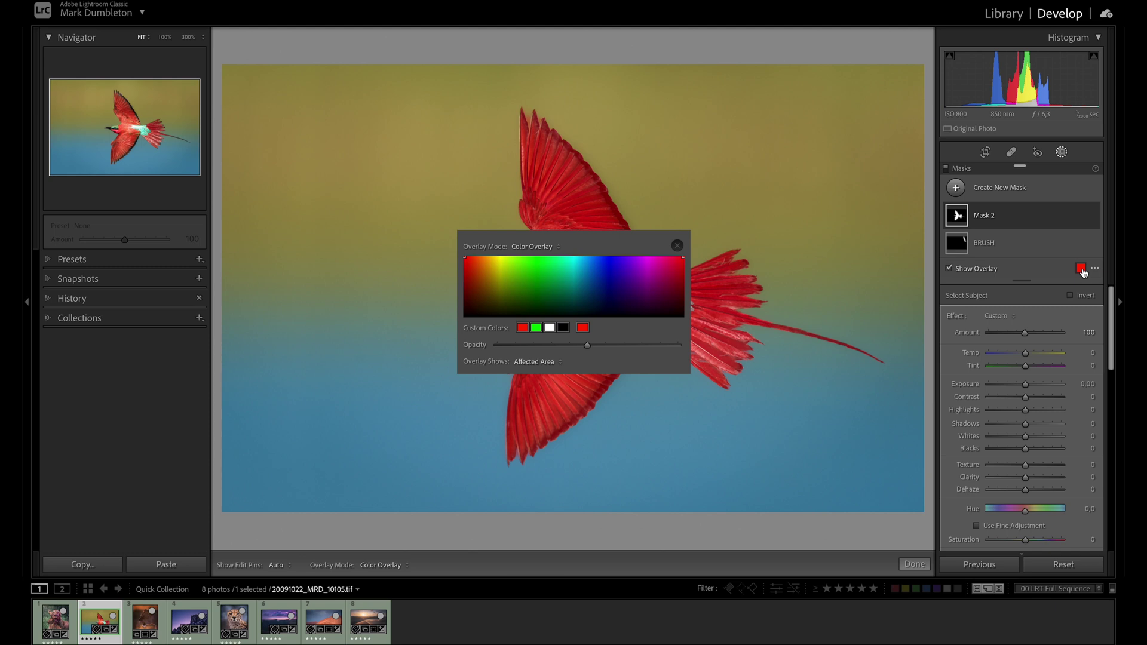
{"action": "left_click", "coordinate": [815, 84]}
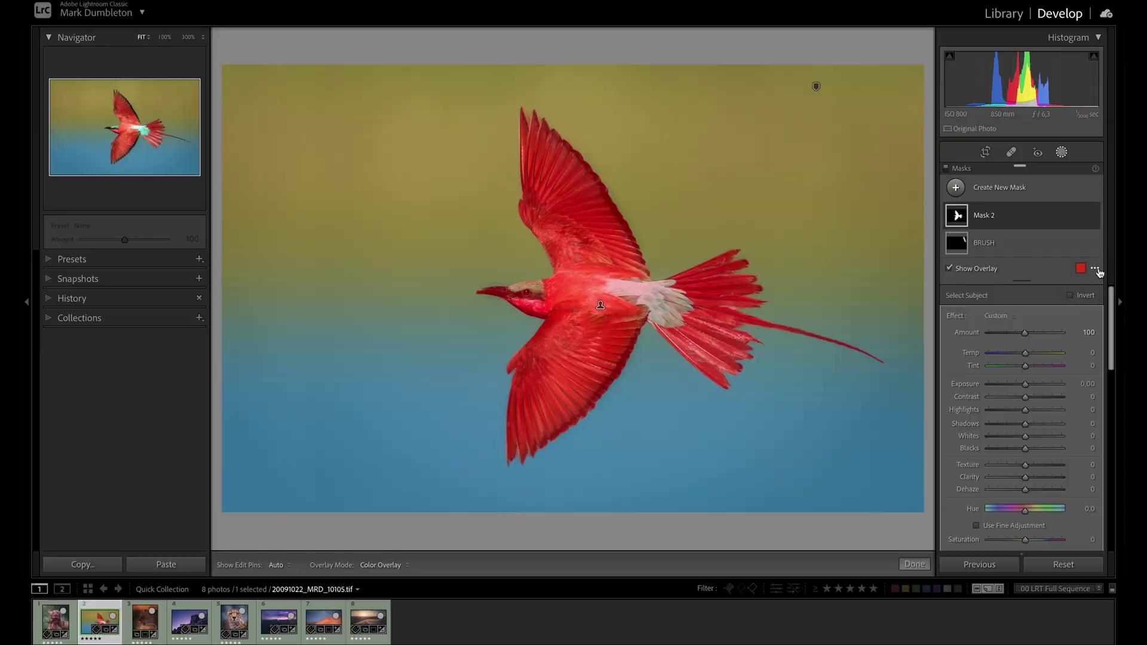
{"action": "left_click", "coordinate": [1095, 268]}
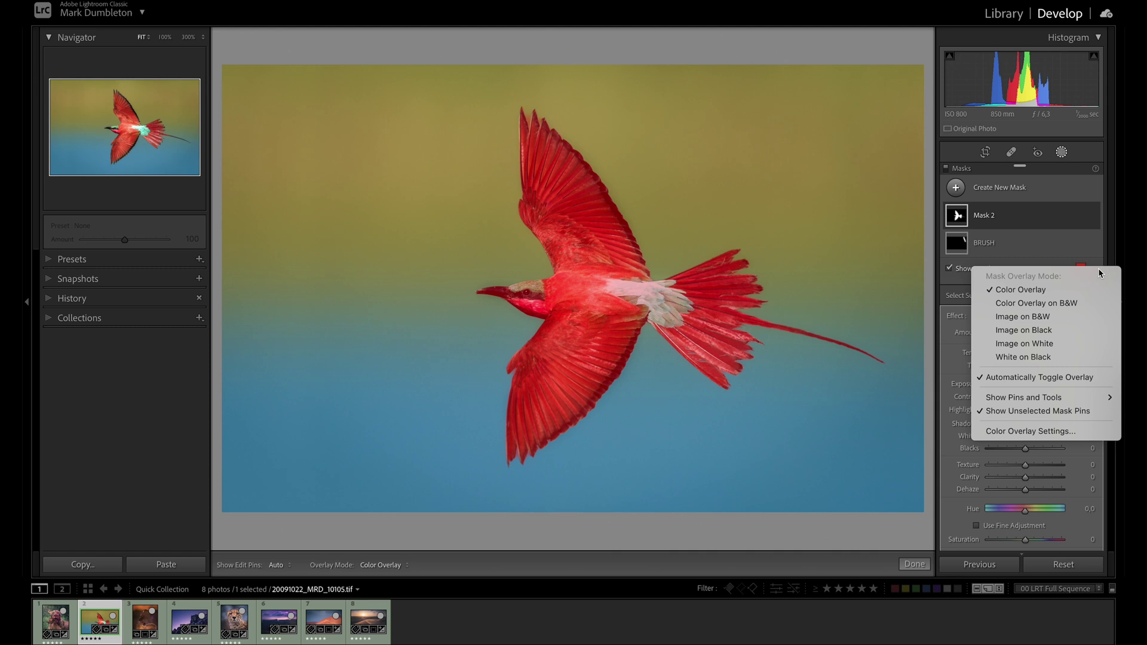
{"action": "left_click", "coordinate": [1100, 273]}
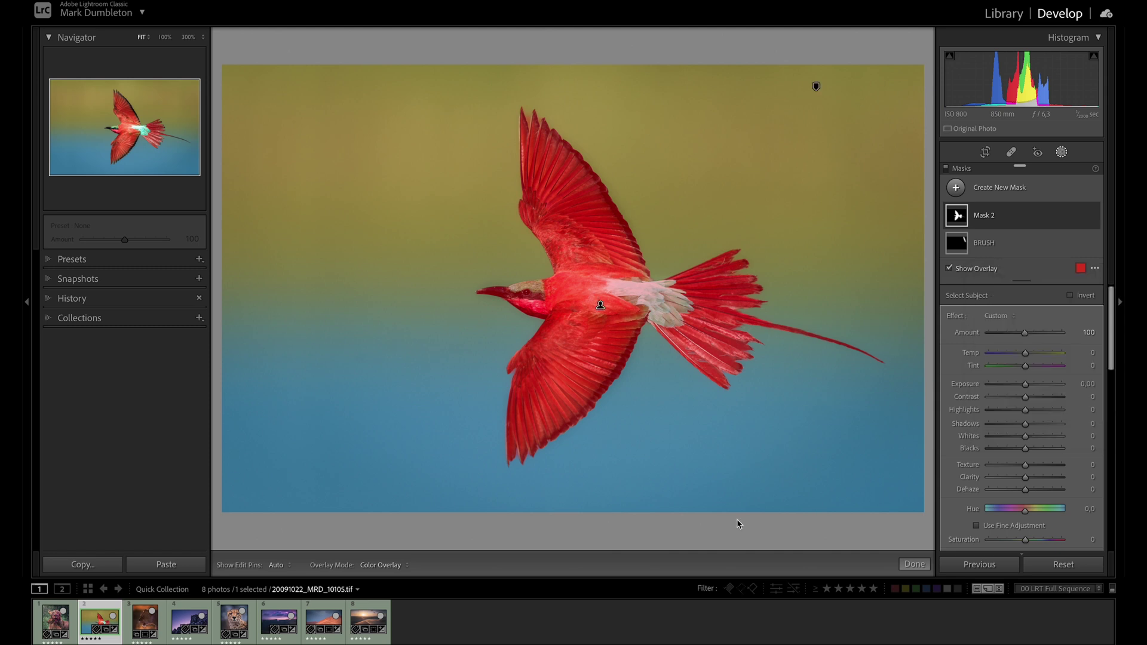
{"action": "mouse_move", "coordinate": [1088, 230]}
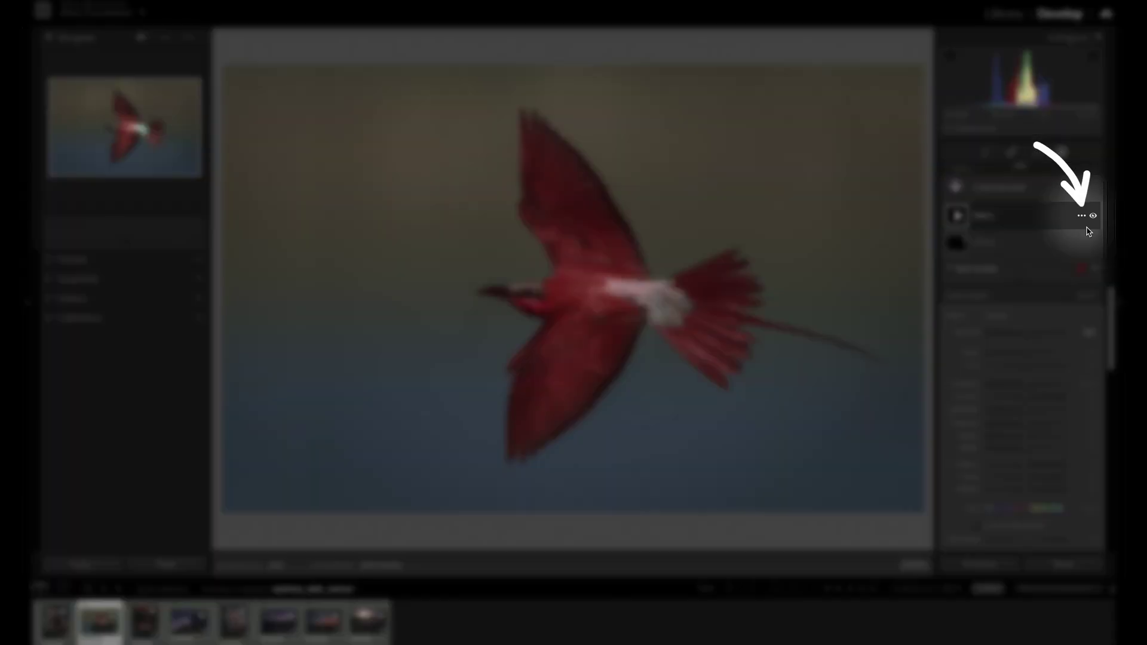
{"action": "left_click", "coordinate": [1083, 217]}
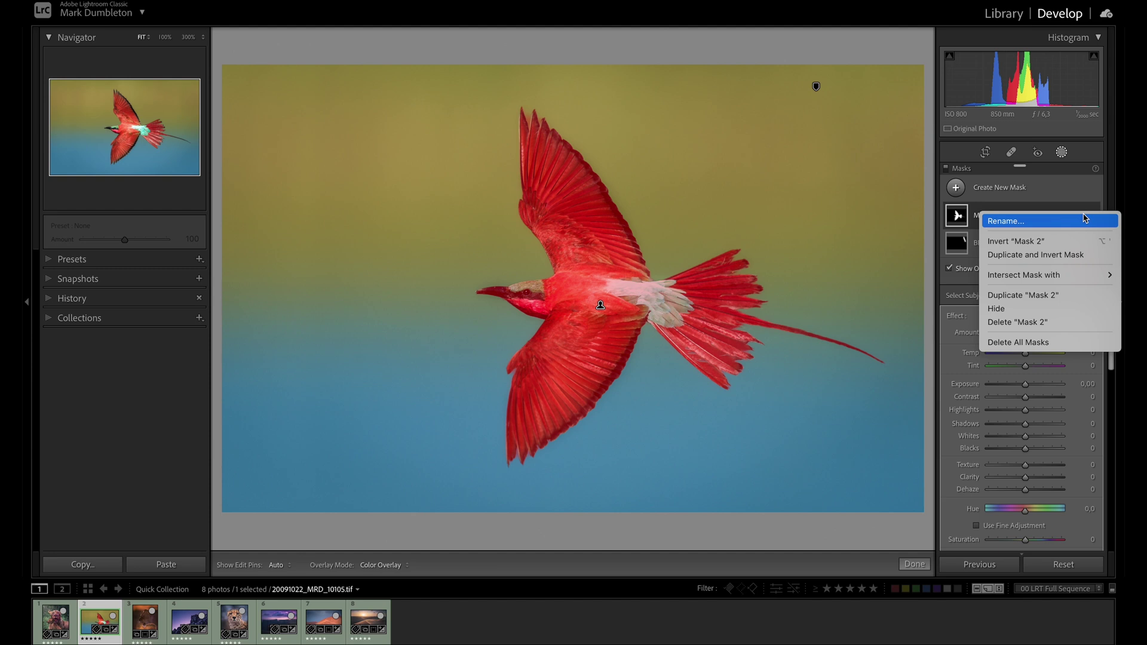
{"action": "key", "text": "Escape"}
{"action": "left_click", "coordinate": [1093, 216]}
{"action": "left_click", "coordinate": [1094, 215]}
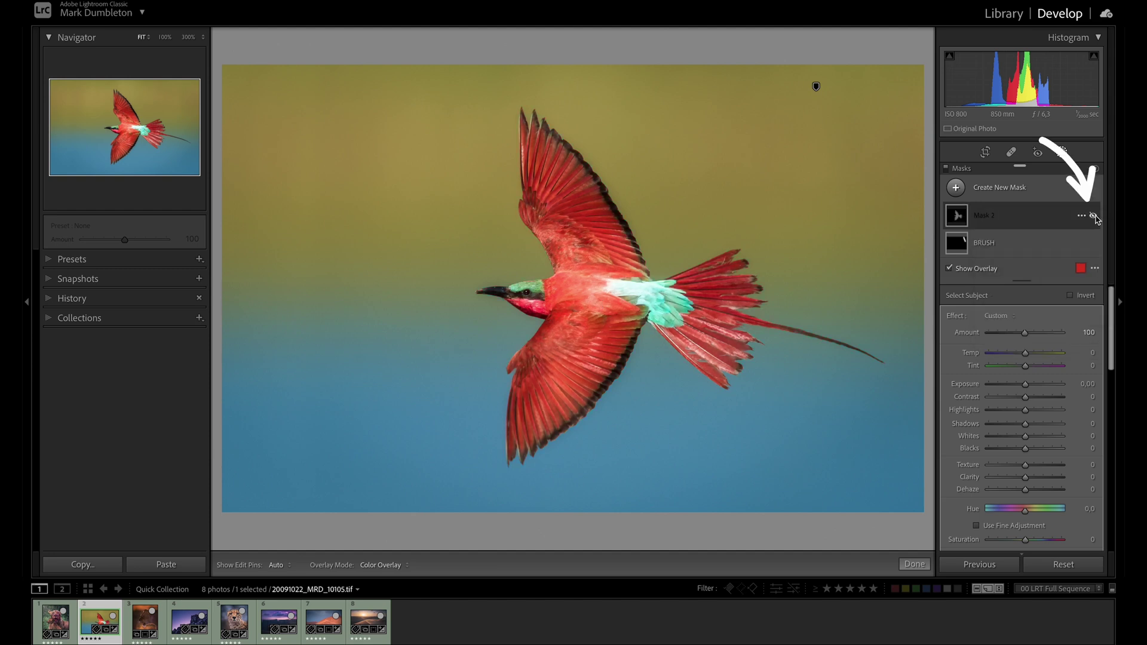
{"action": "left_click", "coordinate": [1094, 216]}
{"action": "left_click", "coordinate": [1094, 215]}
{"action": "left_click", "coordinate": [1094, 216]}
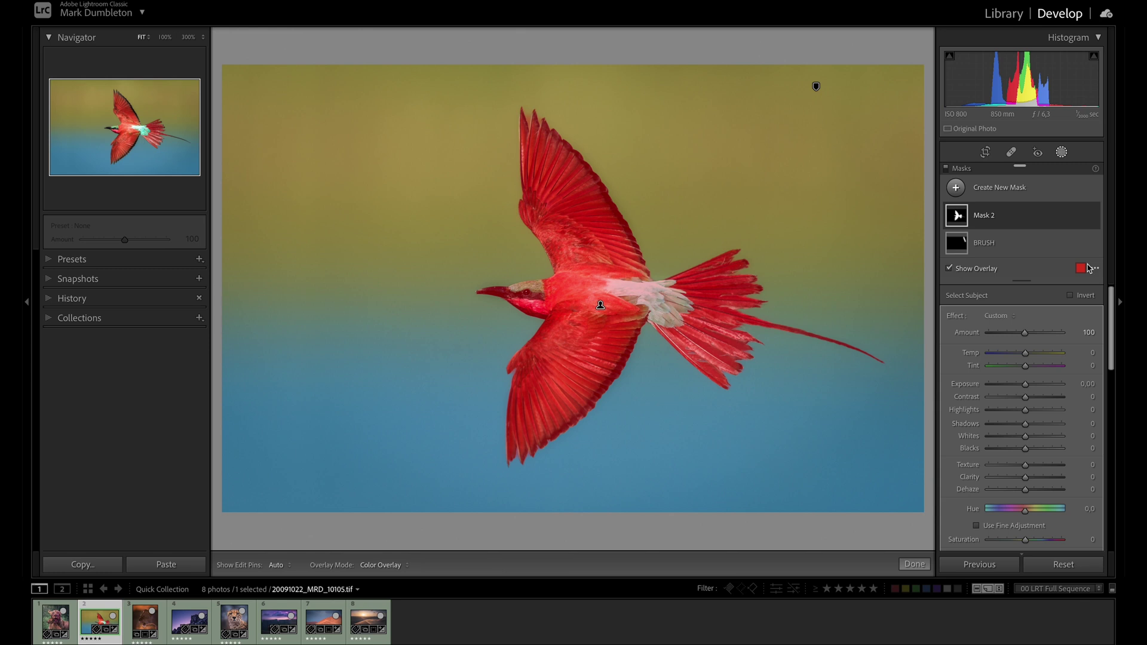
{"action": "left_click", "coordinate": [1071, 296]}
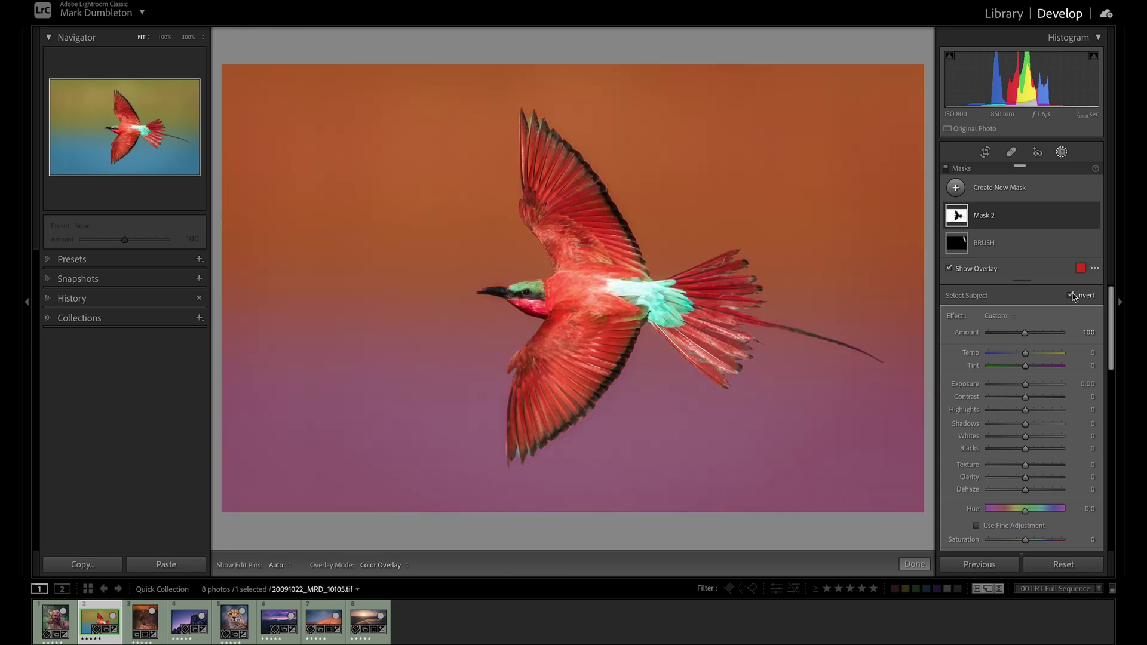
{"action": "left_click", "coordinate": [1073, 296]}
{"action": "left_click", "coordinate": [1073, 296]}
{"action": "left_click", "coordinate": [1074, 296]}
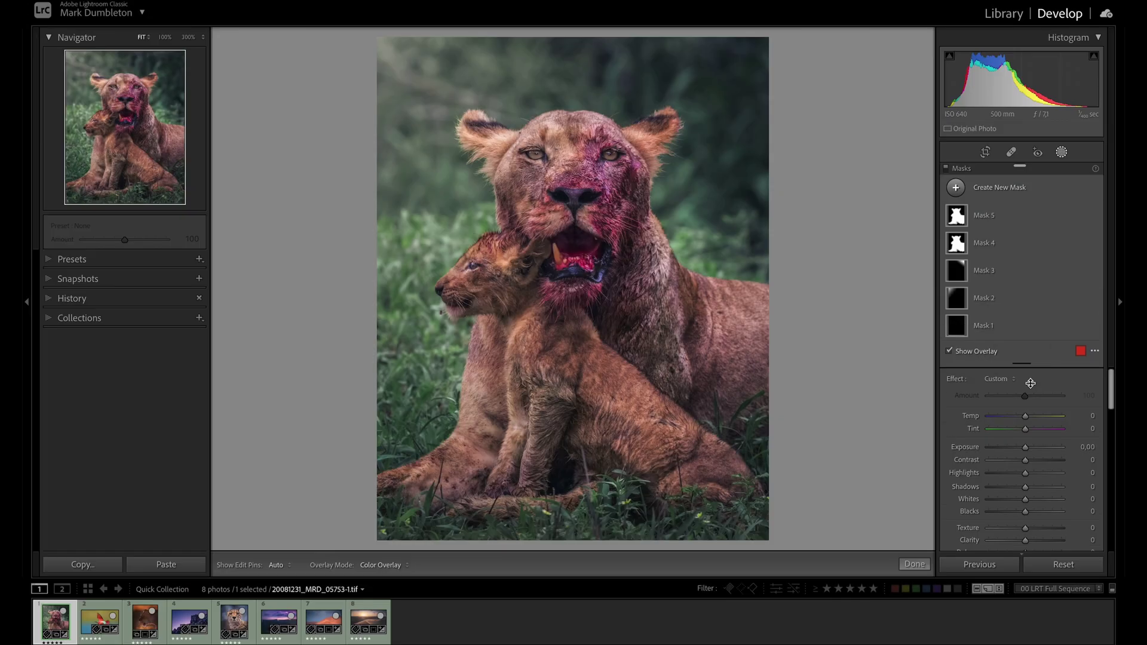
- Mask the lion cubs as the subject and darken them to −0.61 exposure
{"action": "mouse_move", "coordinate": [1028, 382]}
{"action": "left_mouse_down"}
{"action": "mouse_move", "coordinate": [1026, 272]}
{"action": "mouse_move", "coordinate": [1027, 361]}
{"action": "left_mouse_up"}
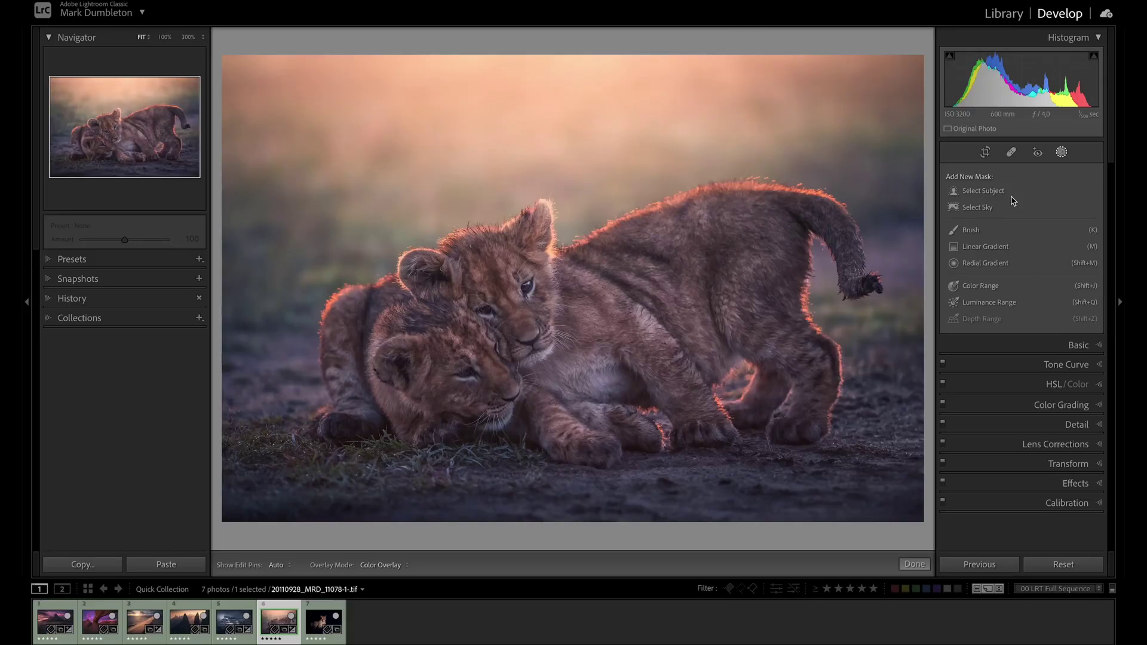
{"action": "left_click", "coordinate": [1004, 193]}
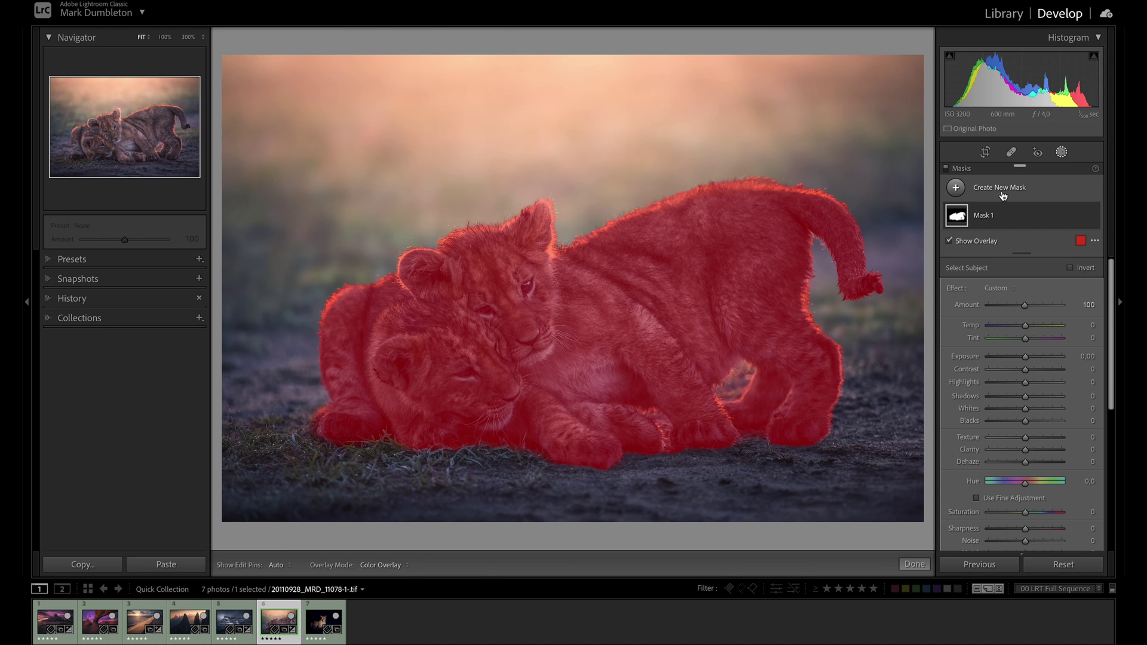
{"action": "mouse_move", "coordinate": [1026, 357]}
{"action": "left_mouse_down"}
{"action": "mouse_move", "coordinate": [1039, 361]}
{"action": "mouse_move", "coordinate": [1028, 359]}
{"action": "left_mouse_up"}
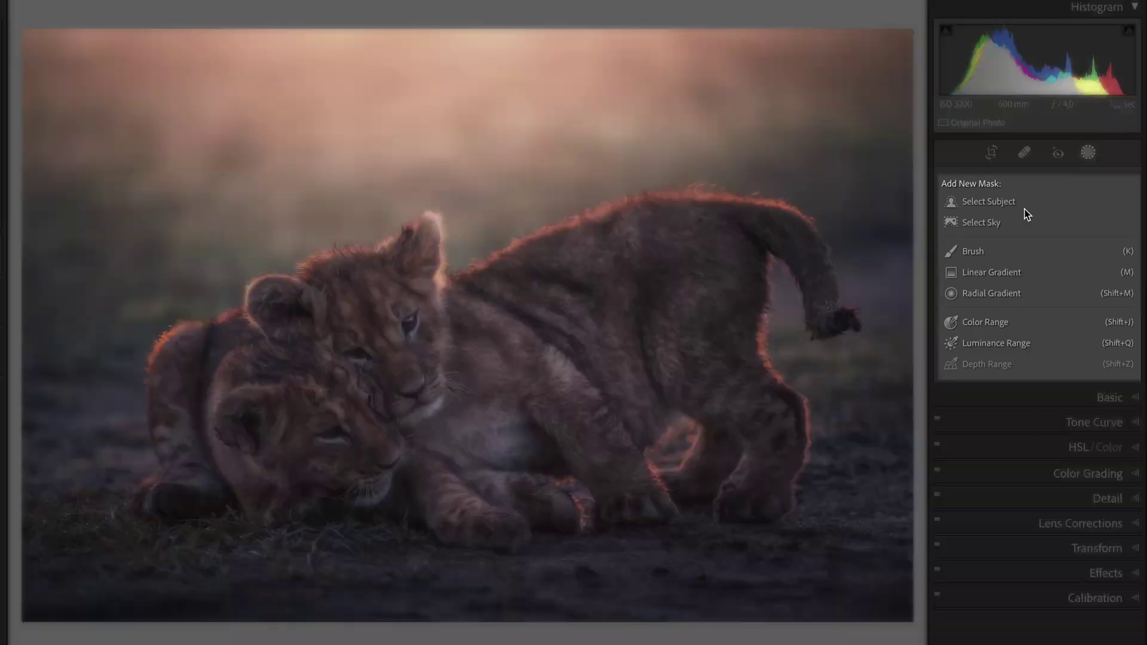
- Add subject masks to the elephant, leopard and kingfisher photos, inspecting the kingfisher at 300%
{"action": "left_click", "coordinate": [987, 215]}
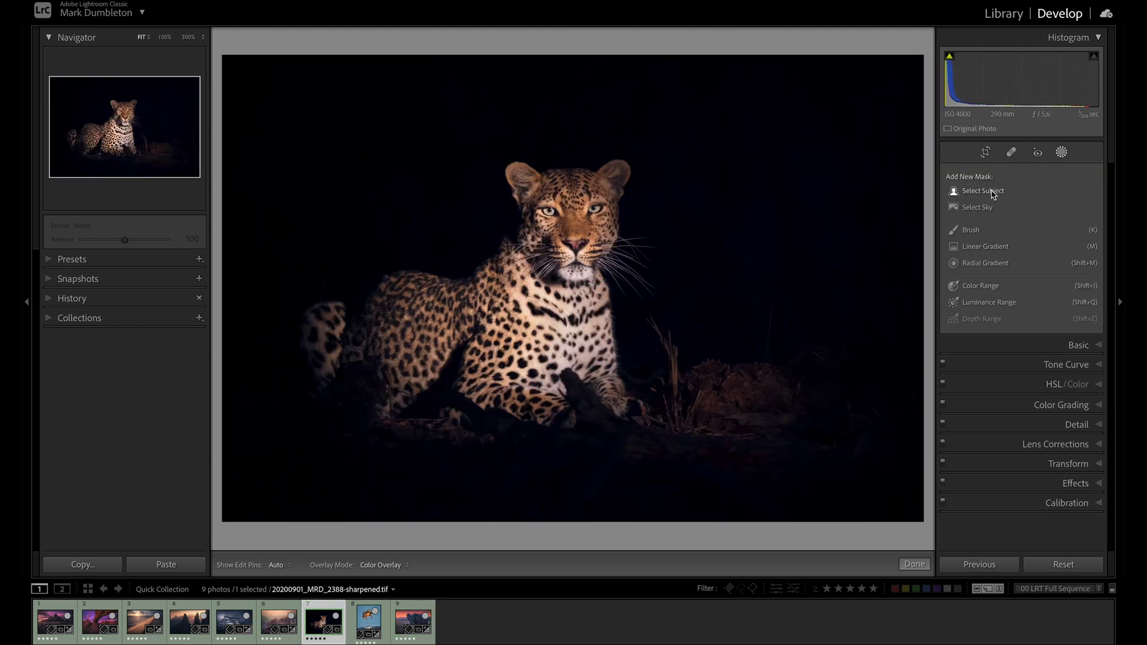
{"action": "left_click", "coordinate": [992, 192]}
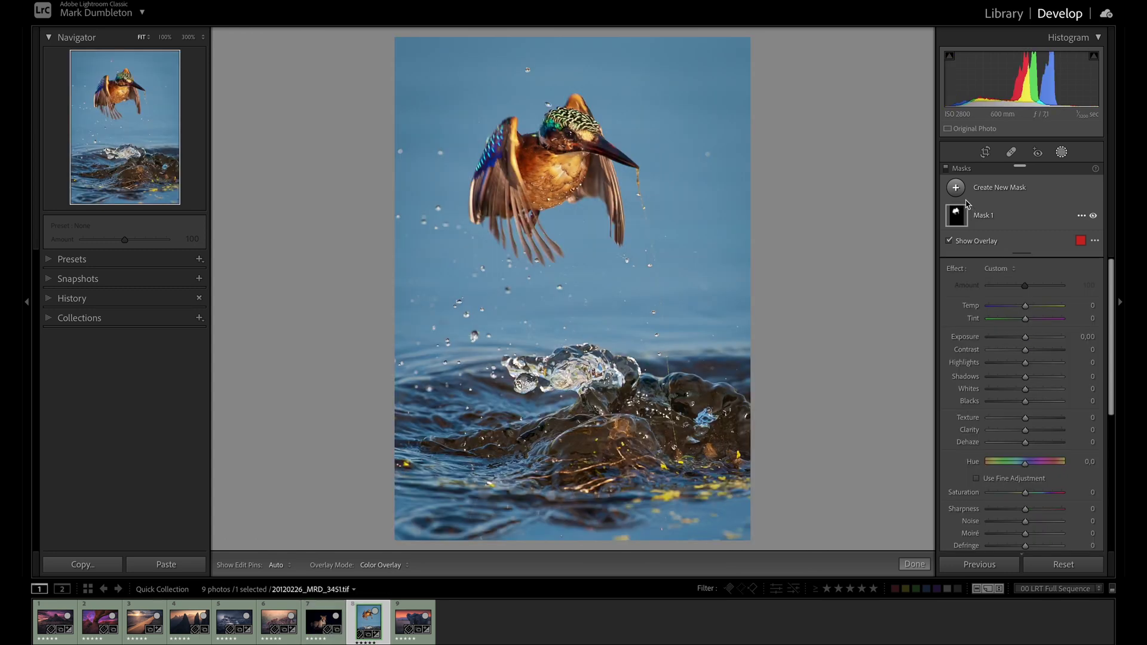
{"action": "left_click", "coordinate": [992, 190]}
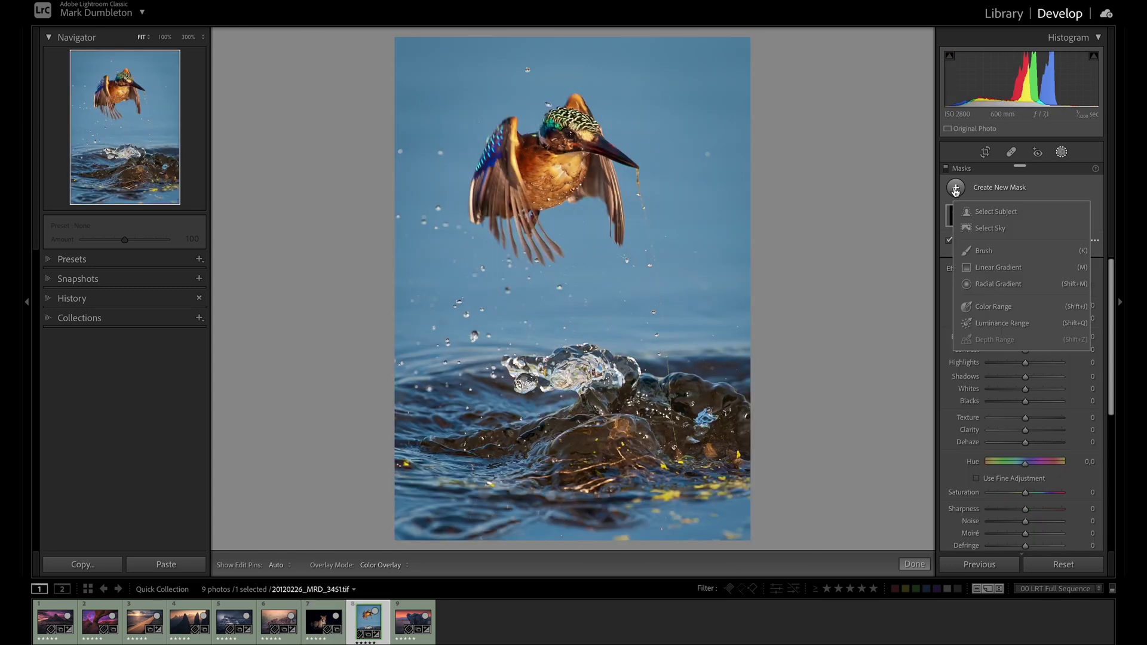
{"action": "left_click", "coordinate": [992, 213]}
{"action": "left_click", "coordinate": [121, 90]}
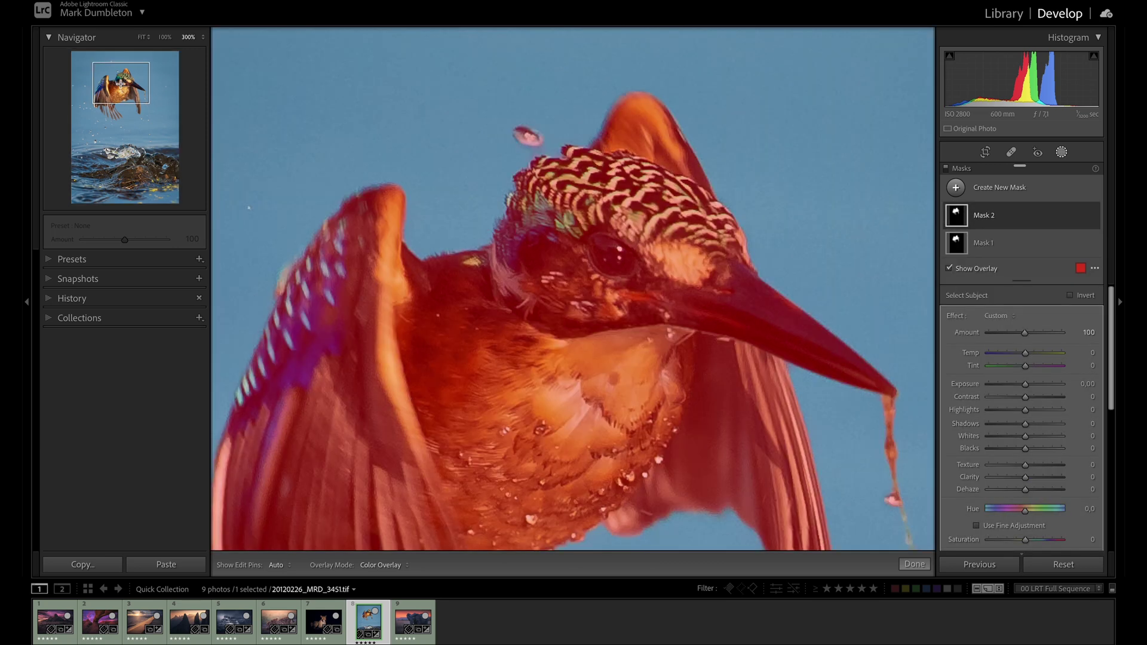
{"action": "mouse_move", "coordinate": [120, 90]}
{"action": "left_mouse_down"}
{"action": "mouse_move", "coordinate": [115, 103]}
{"action": "mouse_move", "coordinate": [119, 88]}
{"action": "left_mouse_up"}
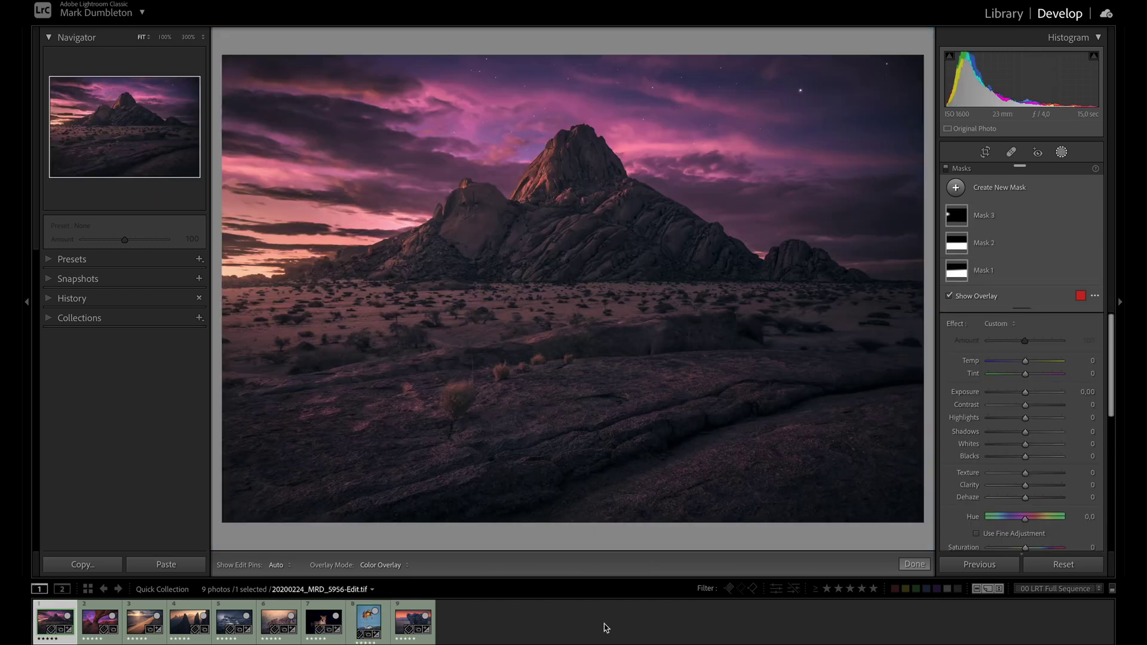
- Mask the mountain sky, view the rock arch at 100%, and start a brush mask on the spires photo
{"action": "left_click", "coordinate": [956, 188]}
{"action": "left_click", "coordinate": [983, 229]}
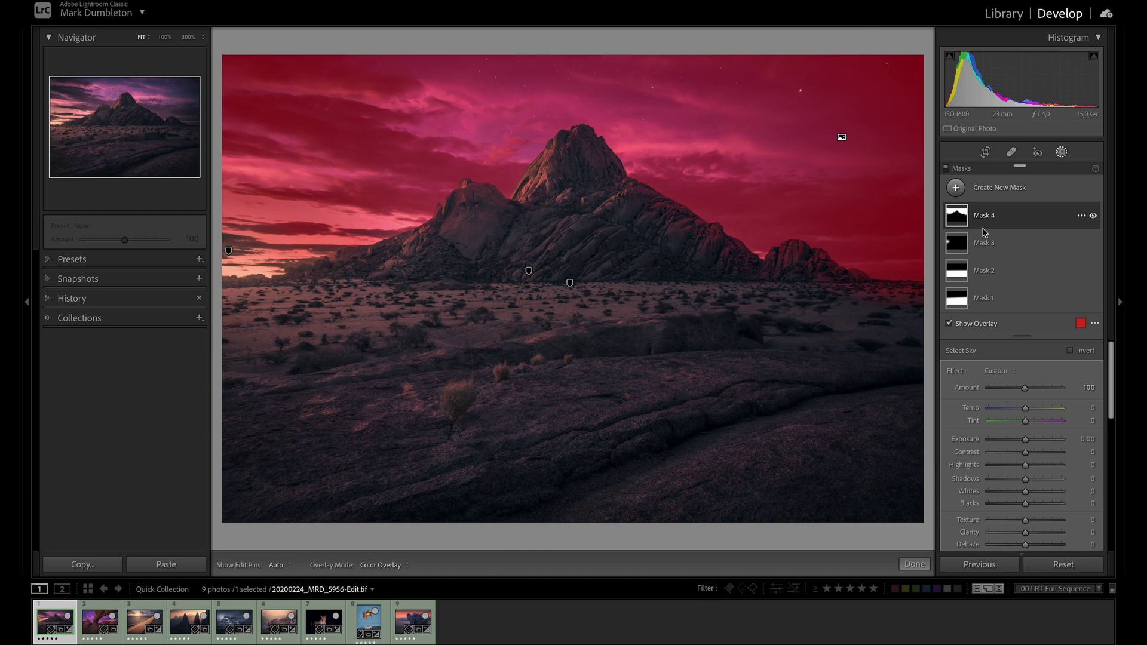
{"action": "key", "text": "Right"}
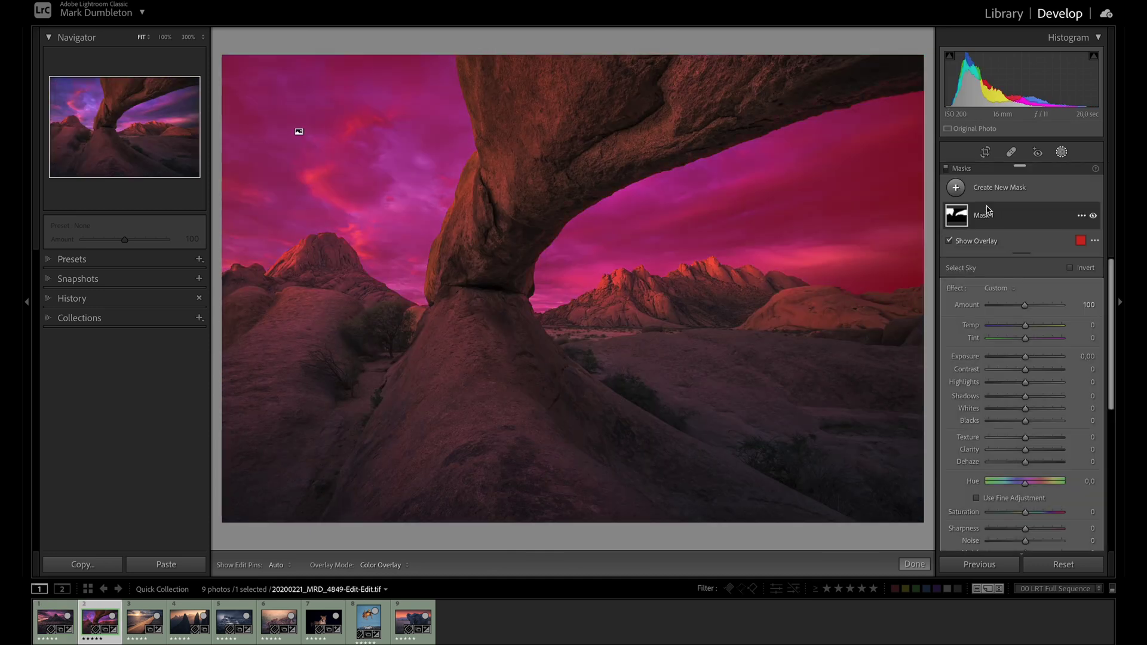
{"action": "left_click", "coordinate": [165, 37]}
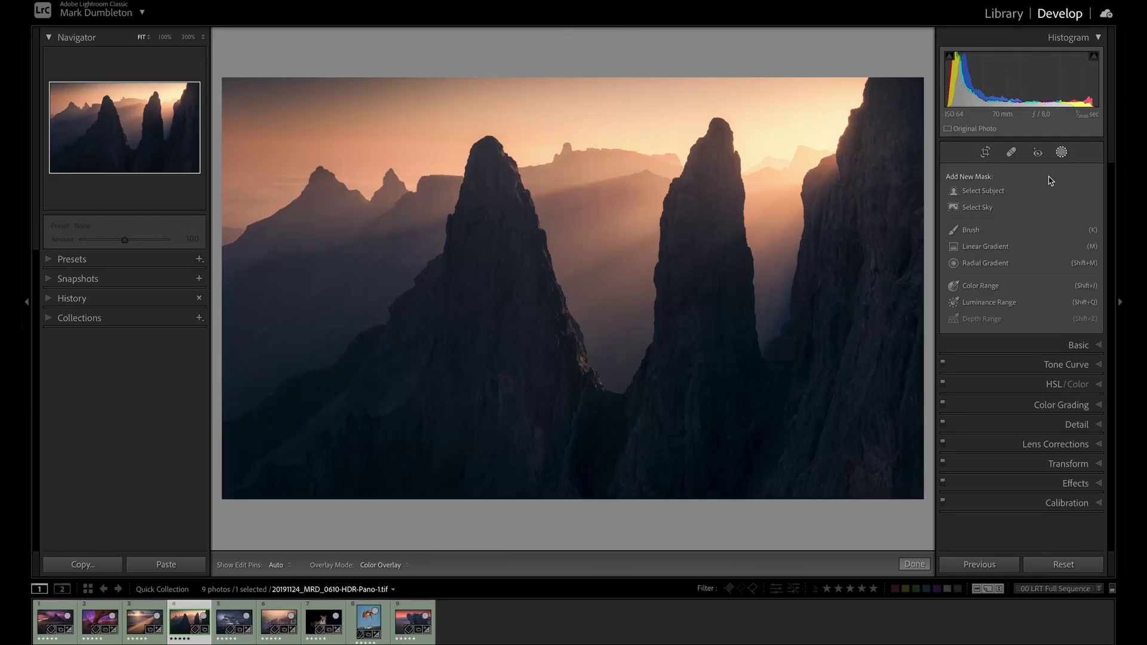
{"action": "key", "text": "k"}
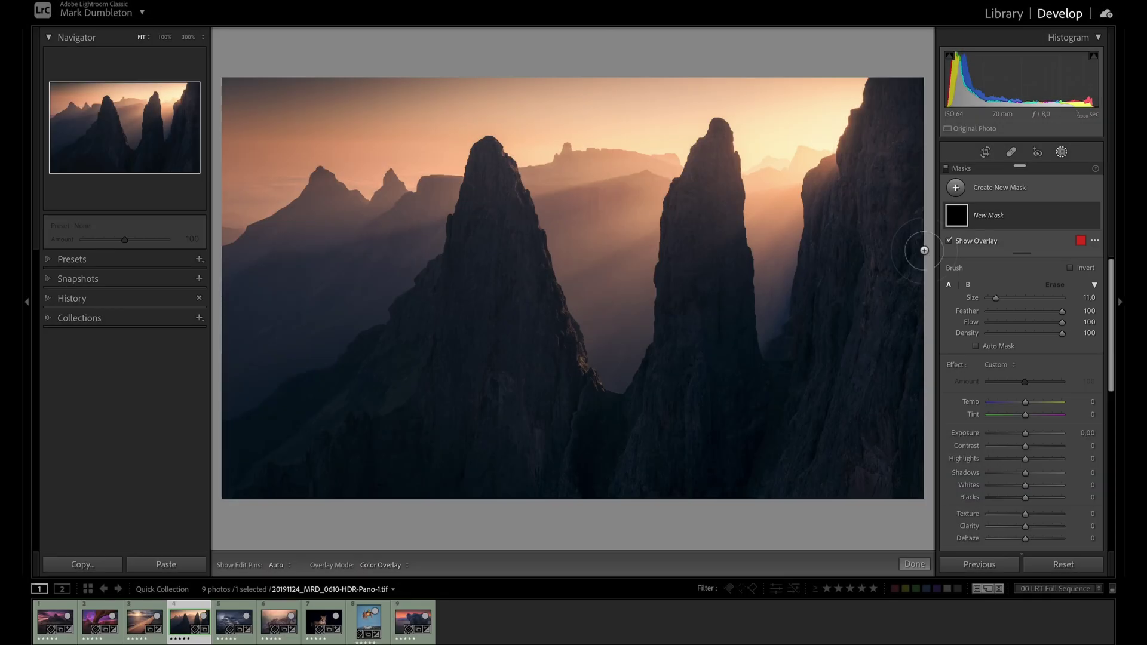
- Brush the peaks, gully and lower-left slope, then paint the upper-left slope at density 29
{"action": "mouse_move", "coordinate": [457, 227]}
{"action": "left_mouse_down"}
{"action": "mouse_move", "coordinate": [524, 324]}
{"action": "mouse_move", "coordinate": [562, 275]}
{"action": "mouse_move", "coordinate": [613, 238]}
{"action": "mouse_move", "coordinate": [644, 287]}
{"action": "mouse_move", "coordinate": [687, 308]}
{"action": "mouse_move", "coordinate": [707, 250]}
{"action": "mouse_move", "coordinate": [751, 220]}
{"action": "mouse_move", "coordinate": [798, 263]}
{"action": "left_mouse_up"}
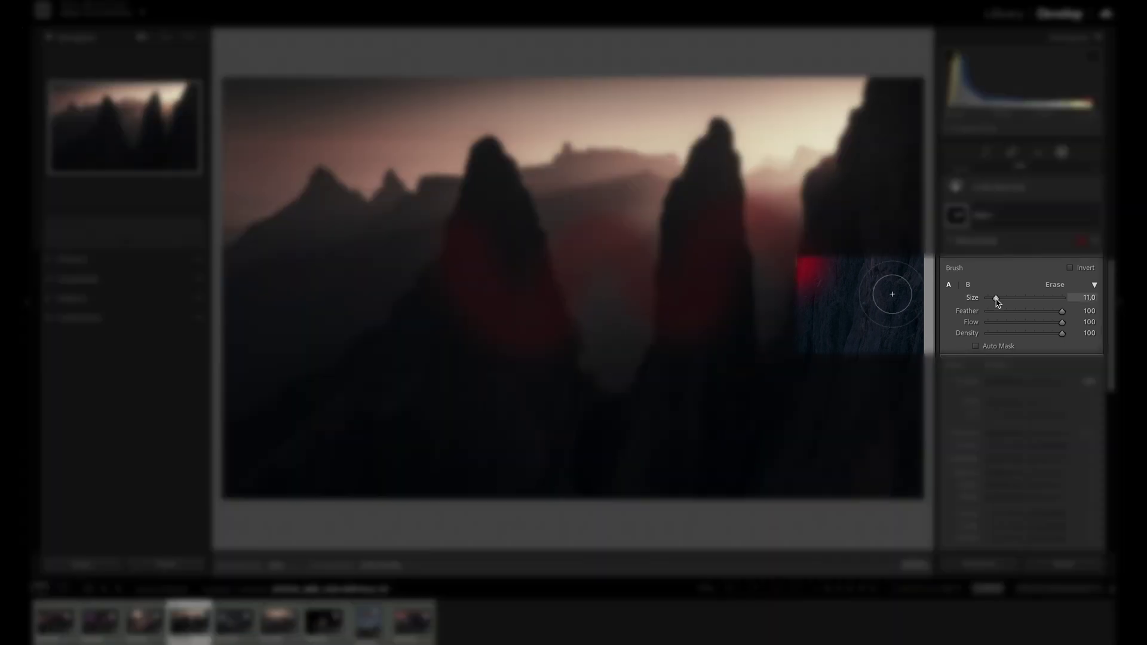
{"action": "mouse_move", "coordinate": [997, 302]}
{"action": "left_mouse_down"}
{"action": "mouse_move", "coordinate": [1061, 312]}
{"action": "mouse_move", "coordinate": [991, 314]}
{"action": "mouse_move", "coordinate": [1061, 315]}
{"action": "mouse_move", "coordinate": [1001, 315]}
{"action": "mouse_move", "coordinate": [1038, 318]}
{"action": "mouse_move", "coordinate": [1019, 326]}
{"action": "mouse_move", "coordinate": [1067, 325]}
{"action": "mouse_move", "coordinate": [996, 325]}
{"action": "left_mouse_up"}
{"action": "mouse_move", "coordinate": [660, 424]}
{"action": "left_mouse_down"}
{"action": "mouse_move", "coordinate": [757, 402]}
{"action": "mouse_move", "coordinate": [594, 414]}
{"action": "mouse_move", "coordinate": [725, 402]}
{"action": "mouse_move", "coordinate": [650, 422]}
{"action": "left_mouse_up"}
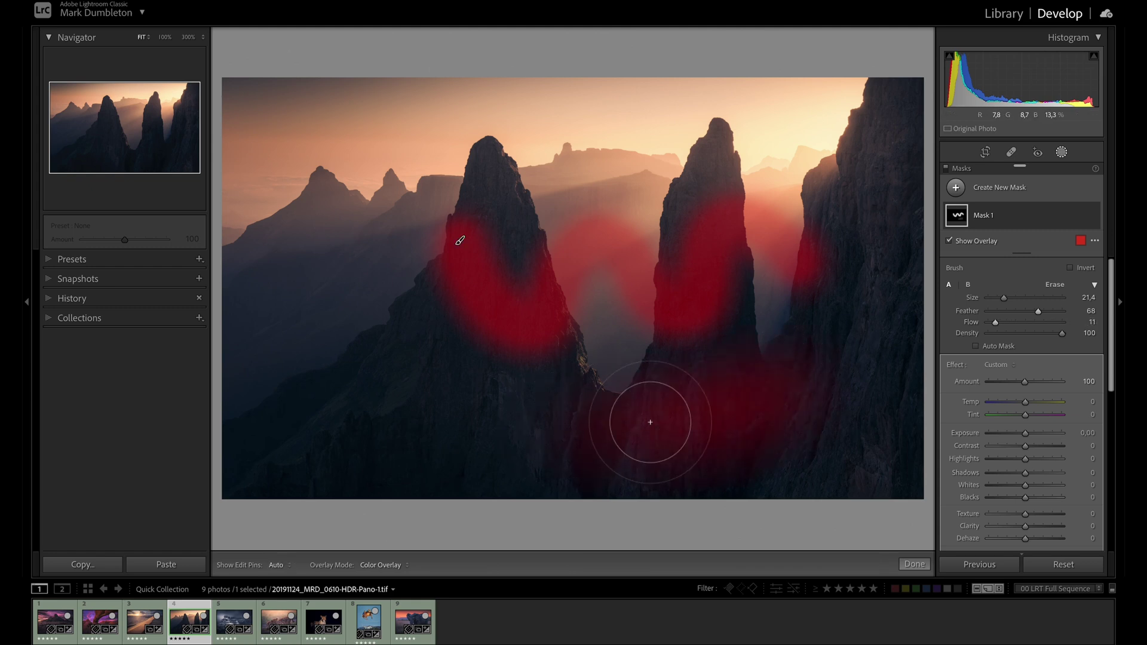
{"action": "double_click", "coordinate": [996, 322]}
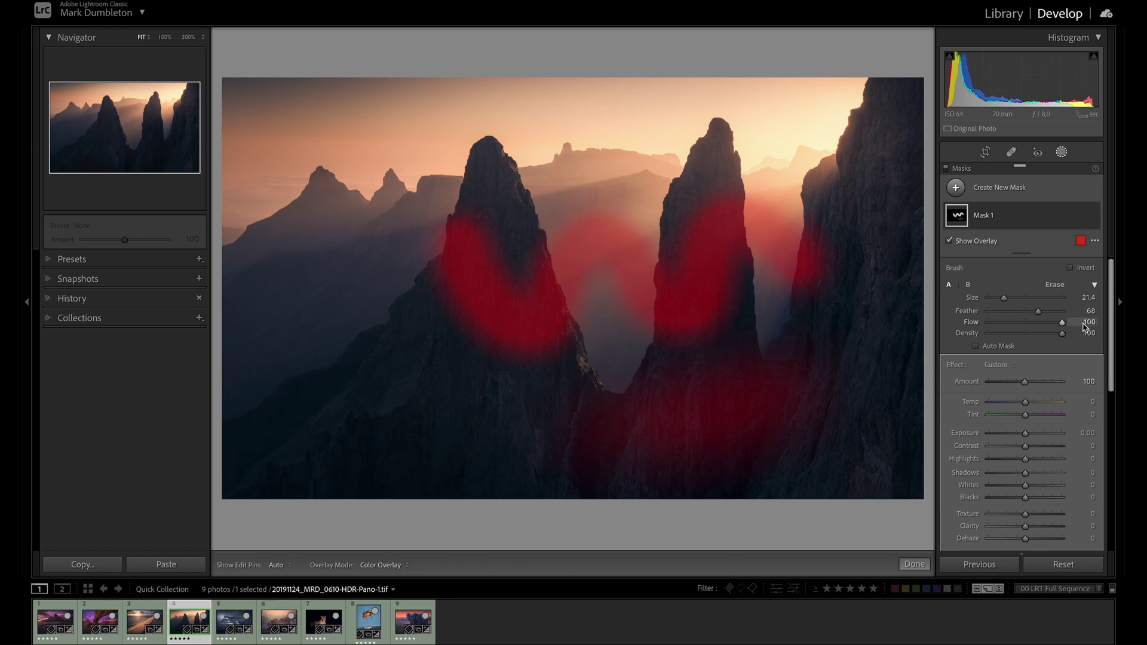
{"action": "mouse_move", "coordinate": [472, 410]}
{"action": "left_mouse_down"}
{"action": "mouse_move", "coordinate": [397, 425]}
{"action": "mouse_move", "coordinate": [302, 402]}
{"action": "left_mouse_up"}
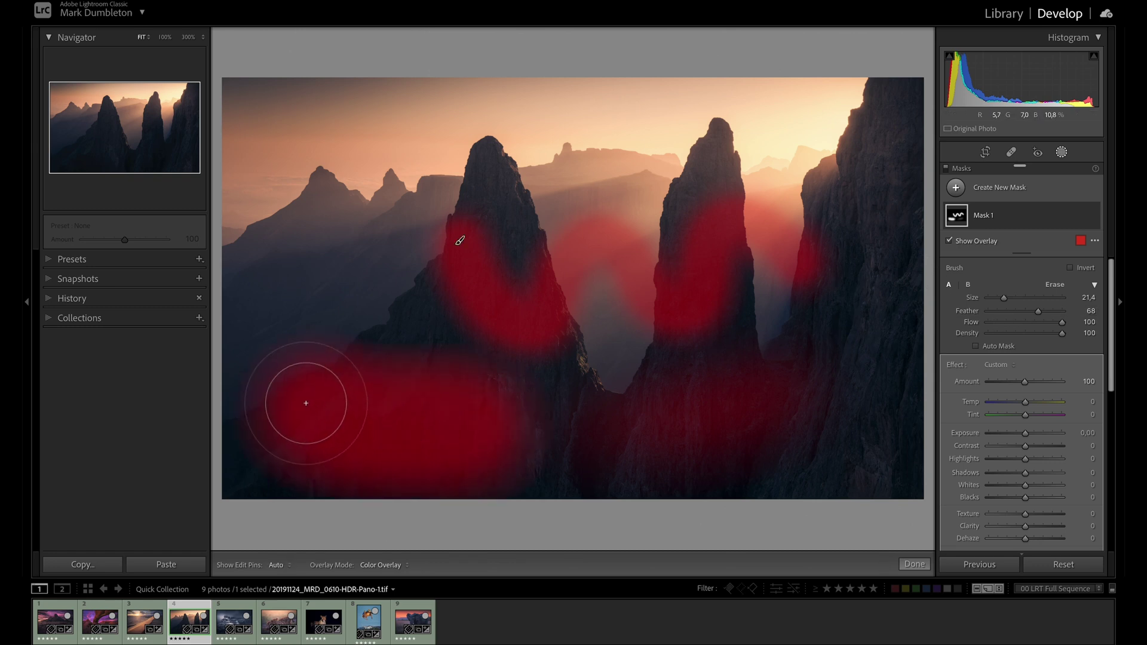
{"action": "left_click_drag", "start_coordinate": [1062, 333], "coordinate": [1010, 333]}
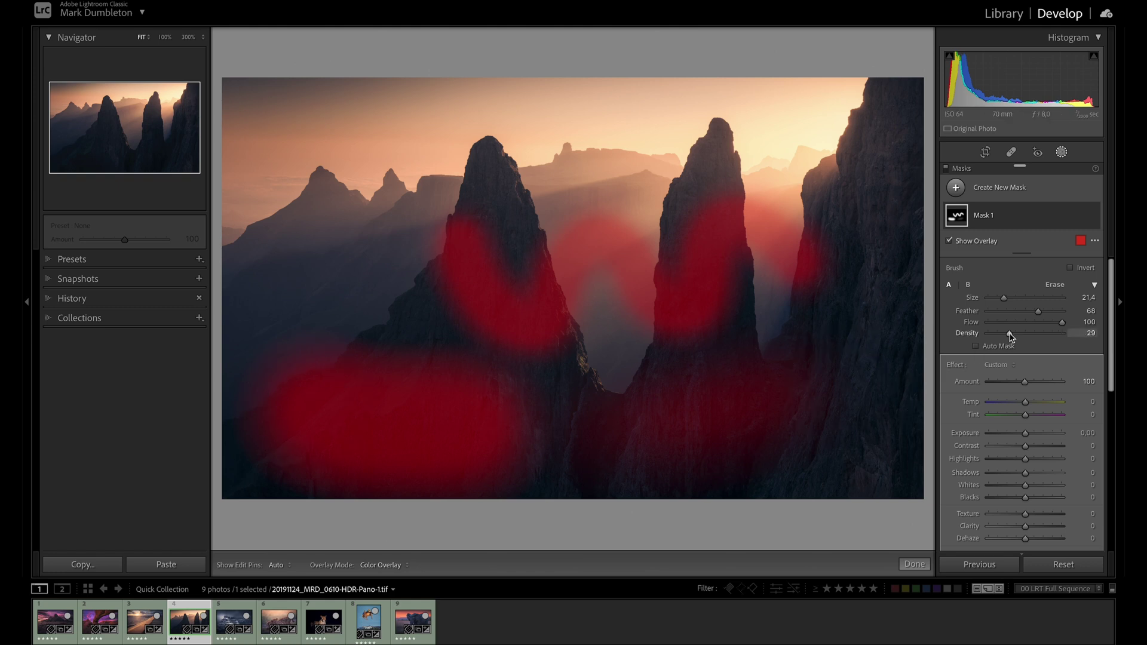
{"action": "mouse_move", "coordinate": [278, 241]}
{"action": "left_mouse_down"}
{"action": "mouse_move", "coordinate": [305, 227]}
{"action": "mouse_move", "coordinate": [305, 256]}
{"action": "mouse_move", "coordinate": [302, 226]}
{"action": "left_mouse_up"}
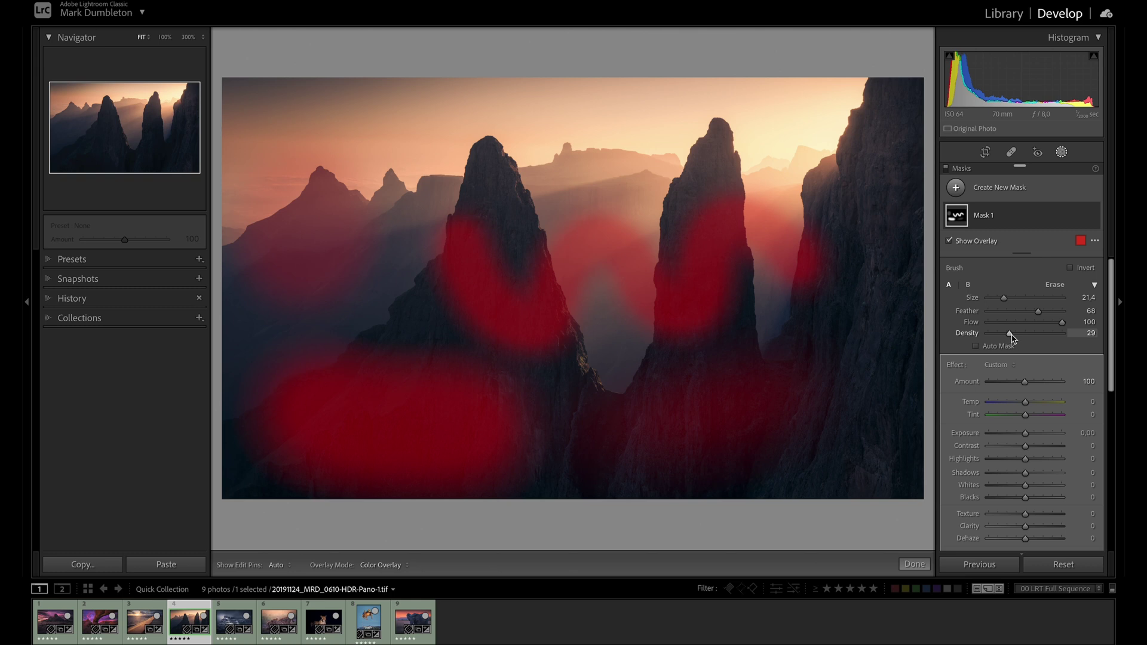
- At density 100, brush the right cliff, then paint the top-right sky with Auto Mask on
{"action": "key", "text": "h"}
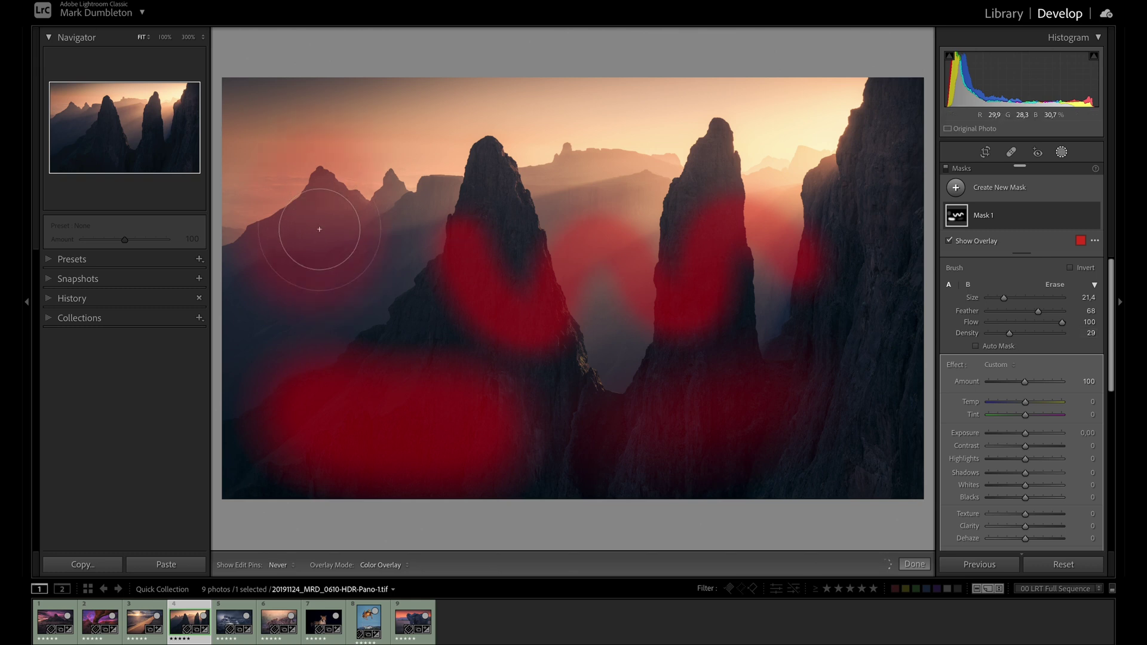
{"action": "key", "text": "h"}
{"action": "double_click", "coordinate": [1010, 333]}
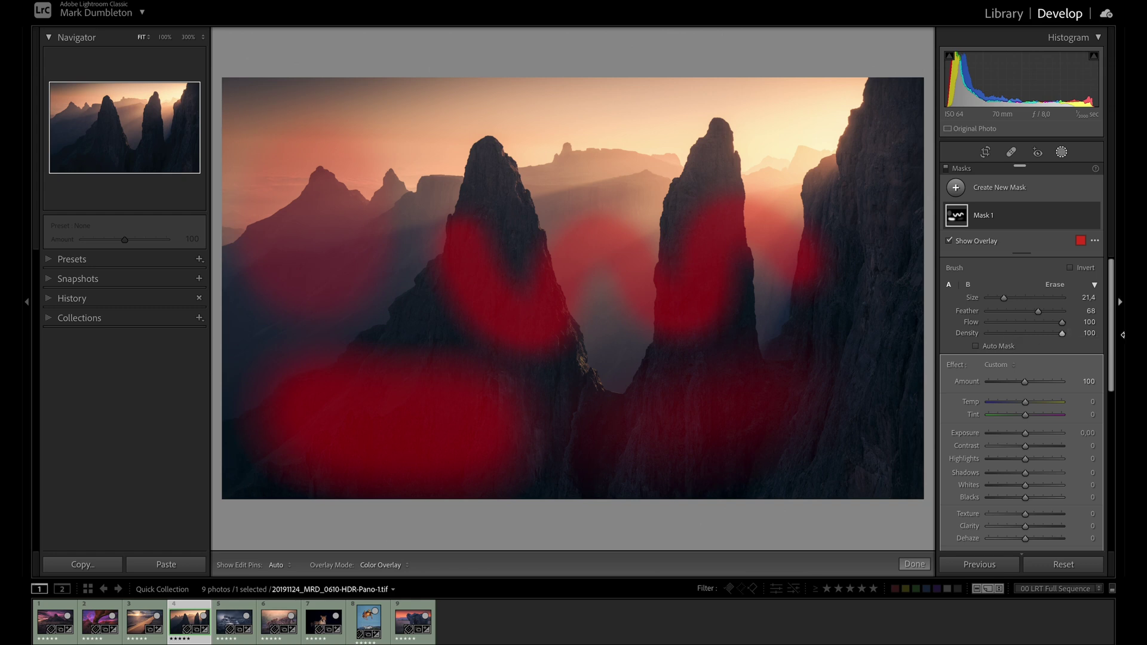
{"action": "key", "text": "h"}
{"action": "left_click_drag", "start_coordinate": [870, 350], "coordinate": [871, 415]}
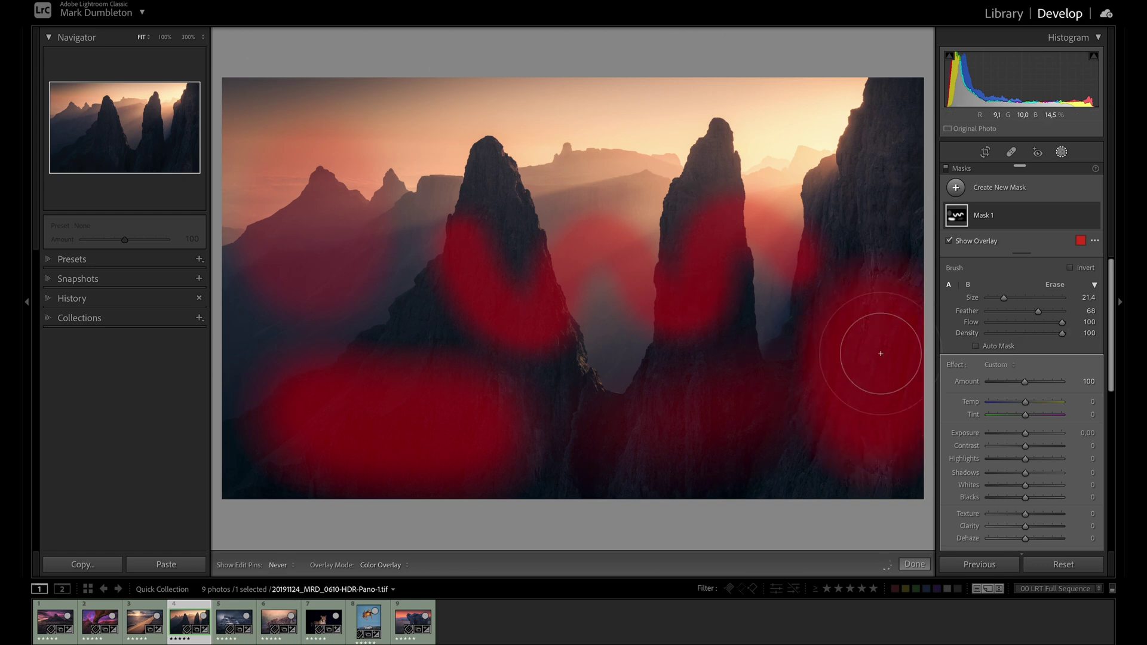
{"action": "key", "text": "h"}
{"action": "left_click", "coordinate": [976, 346]}
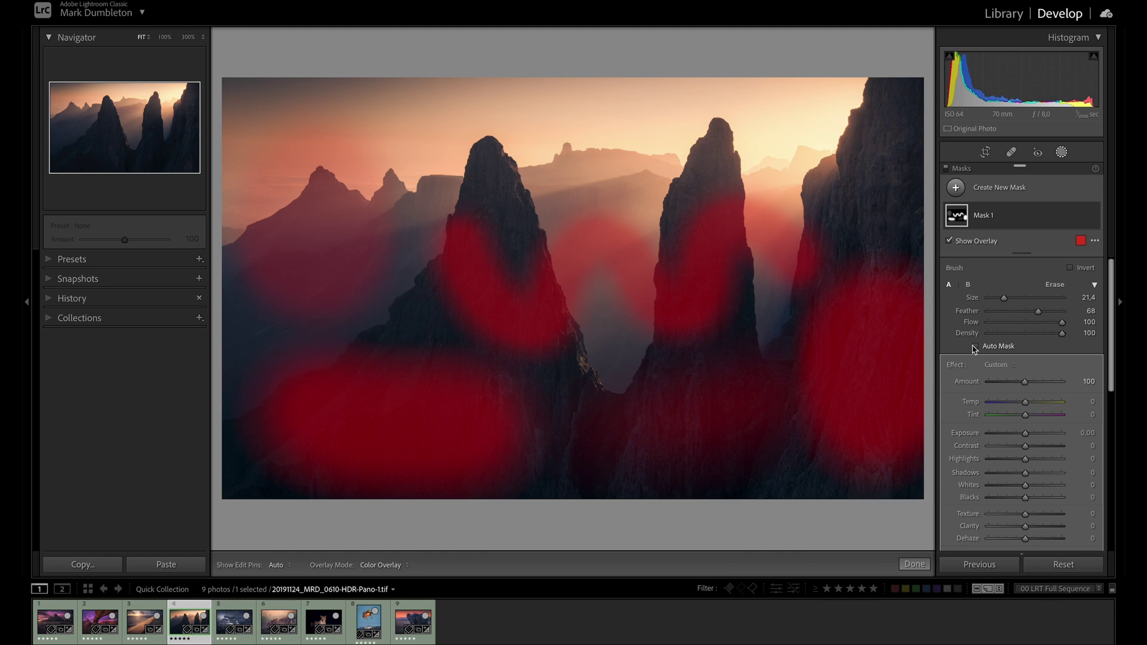
{"action": "key", "text": "h"}
{"action": "mouse_move", "coordinate": [816, 94]}
{"action": "left_mouse_down"}
{"action": "mouse_move", "coordinate": [843, 81]}
{"action": "mouse_move", "coordinate": [803, 135]}
{"action": "mouse_move", "coordinate": [771, 130]}
{"action": "mouse_move", "coordinate": [747, 96]}
{"action": "mouse_move", "coordinate": [713, 86]}
{"action": "mouse_move", "coordinate": [657, 126]}
{"action": "mouse_move", "coordinate": [662, 118]}
{"action": "mouse_move", "coordinate": [552, 101]}
{"action": "mouse_move", "coordinate": [527, 137]}
{"action": "mouse_move", "coordinate": [476, 108]}
{"action": "mouse_move", "coordinate": [442, 135]}
{"action": "mouse_move", "coordinate": [415, 117]}
{"action": "left_mouse_up"}
{"action": "key", "text": "h"}
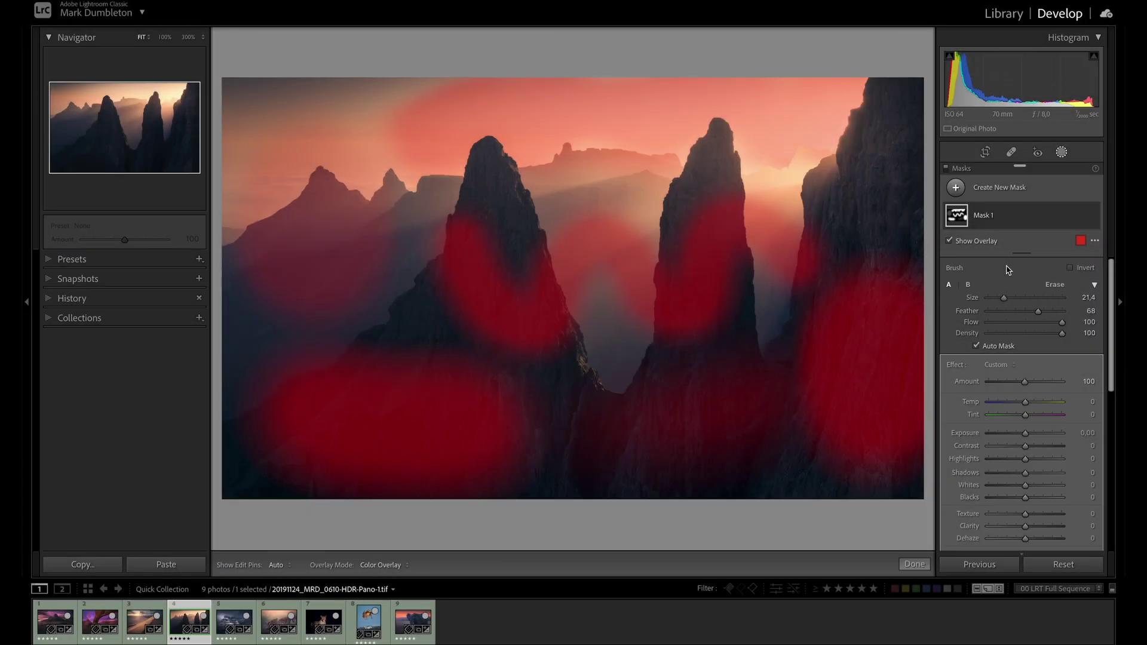
- Toggle Invert on and off, erase lines across the peaks, then delete the brush mask
{"action": "left_click", "coordinate": [1082, 269]}
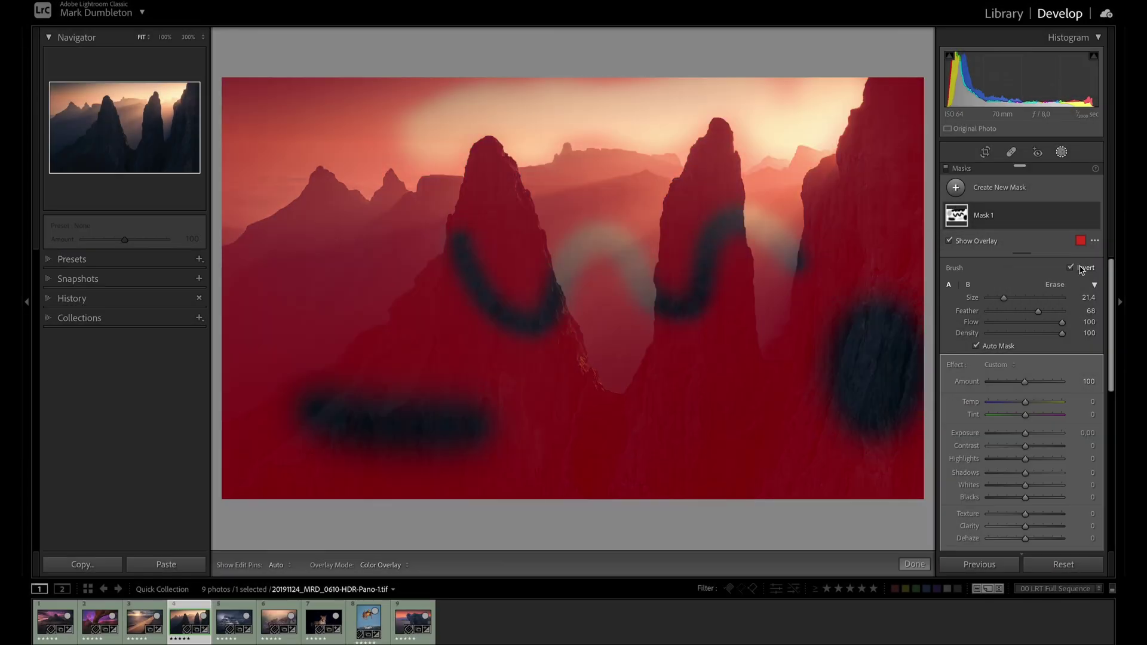
{"action": "left_click", "coordinate": [1082, 269]}
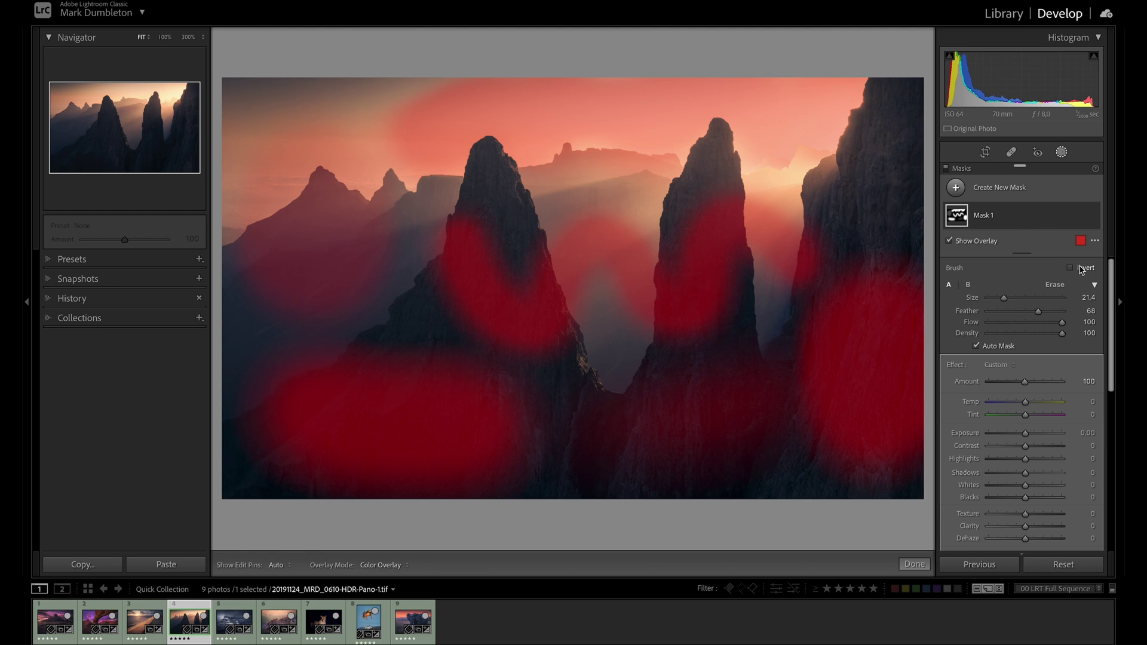
{"action": "left_click", "coordinate": [1055, 285]}
{"action": "mouse_move", "coordinate": [463, 244]}
{"action": "left_mouse_down"}
{"action": "mouse_move", "coordinate": [359, 435]}
{"action": "mouse_move", "coordinate": [317, 210]}
{"action": "left_mouse_up"}
{"action": "mouse_move", "coordinate": [671, 394]}
{"action": "left_mouse_down"}
{"action": "mouse_move", "coordinate": [678, 313]}
{"action": "mouse_move", "coordinate": [909, 377]}
{"action": "mouse_move", "coordinate": [807, 328]}
{"action": "left_mouse_up"}
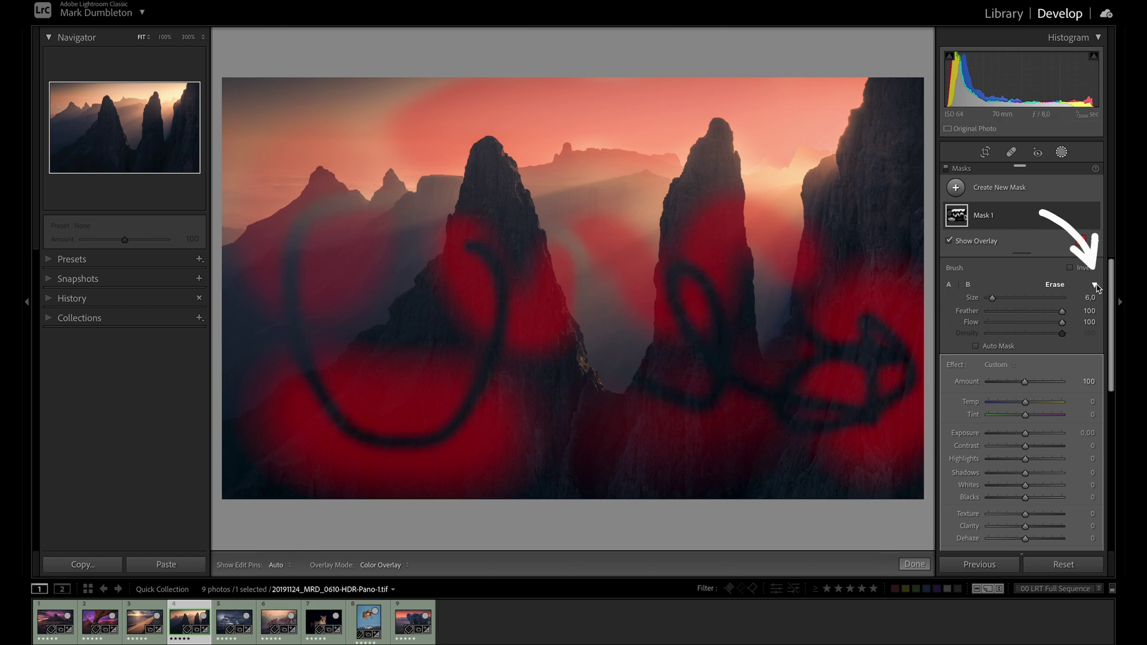
{"action": "left_click", "coordinate": [1096, 285]}
{"action": "left_click", "coordinate": [1096, 286]}
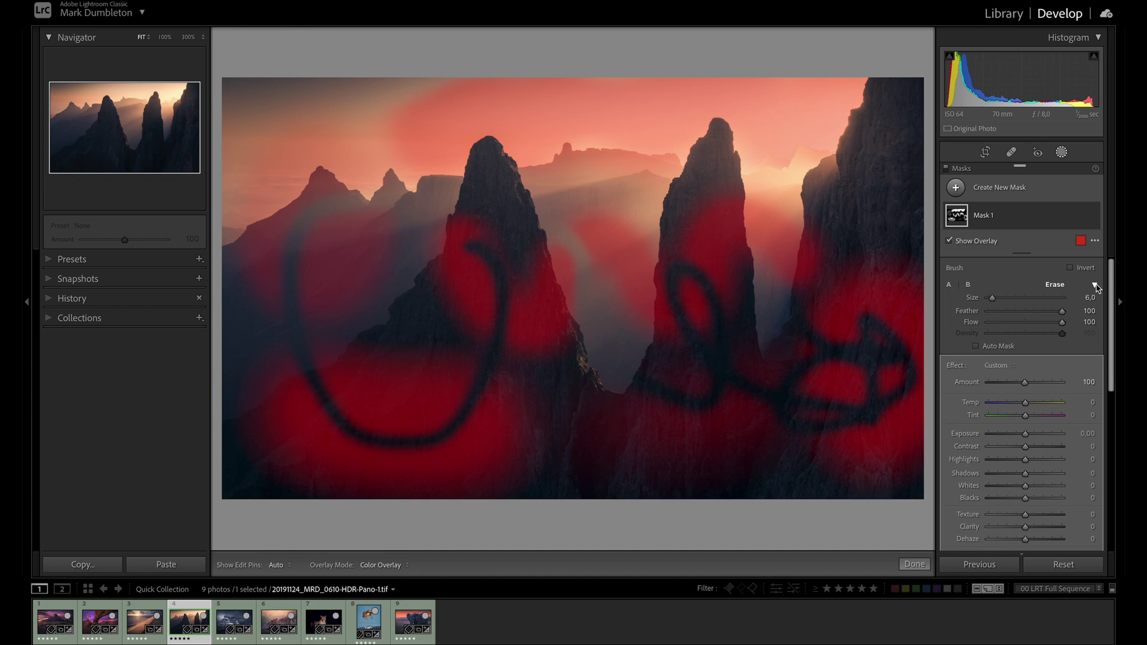
{"action": "key", "text": "Delete"}
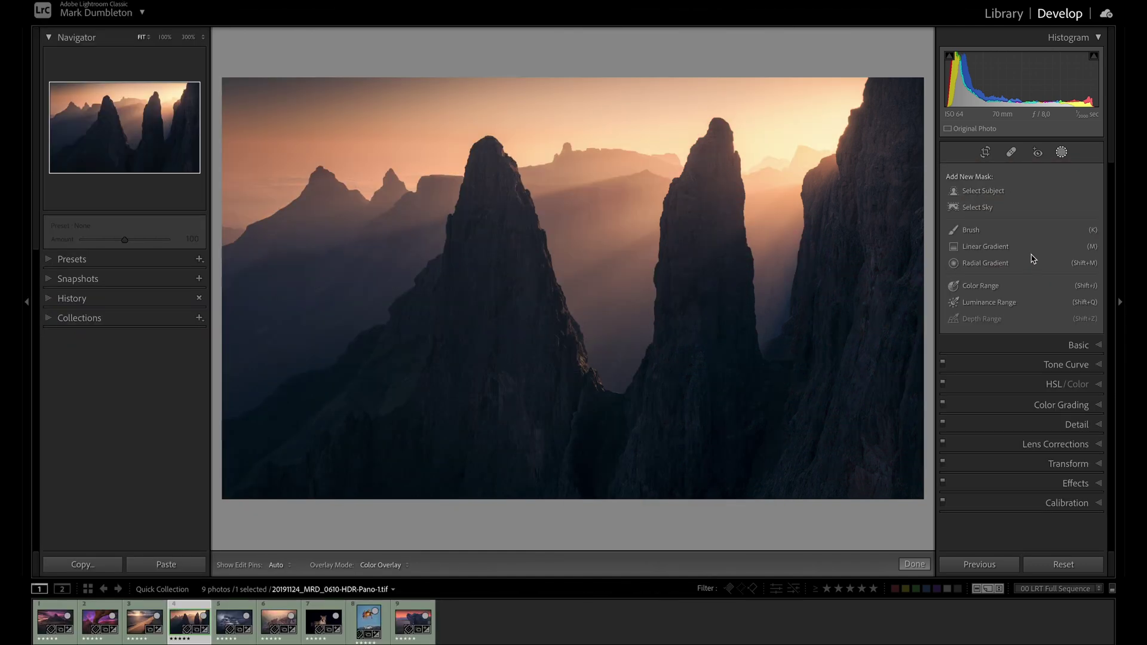
- Draw a linear gradient over the sky and peaks, adjust its top and bottom edges, and shift it down
{"action": "left_click", "coordinate": [997, 246]}
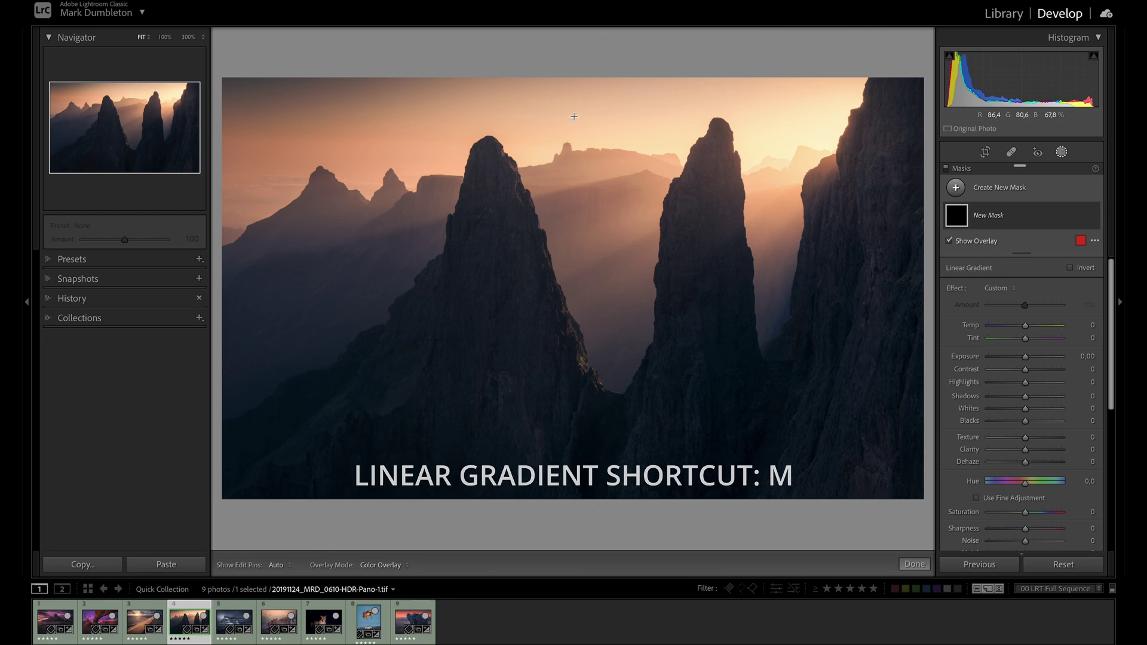
{"action": "left_click_drag", "start_coordinate": [472, 116], "coordinate": [500, 380]}
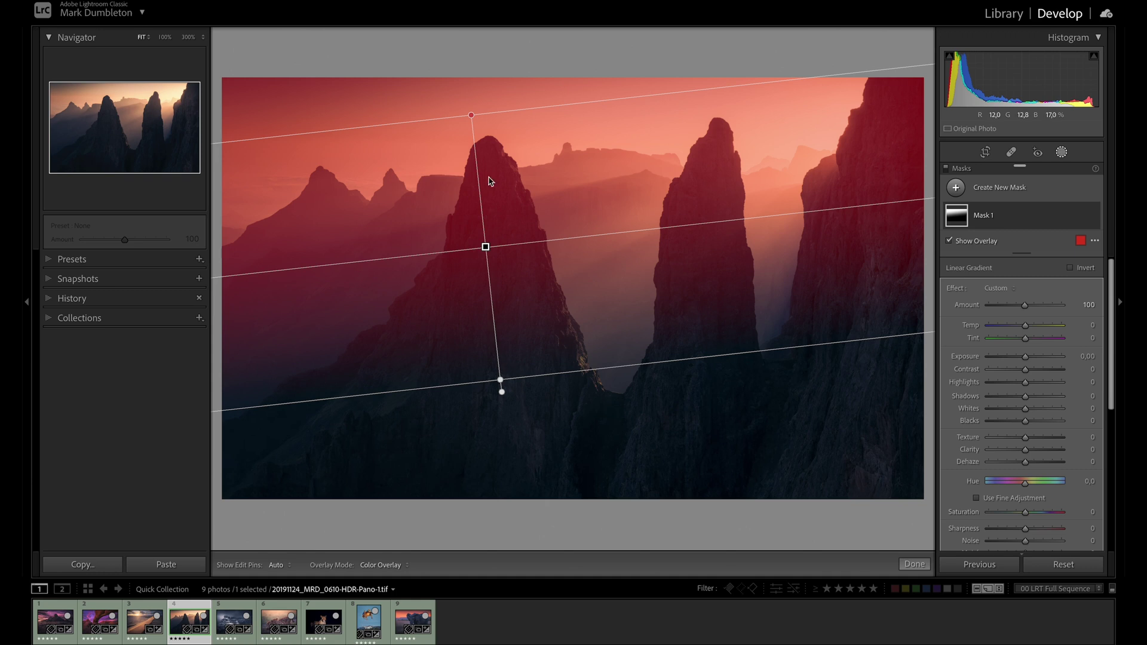
{"action": "left_click_drag", "start_coordinate": [494, 113], "coordinate": [478, 153]}
{"action": "mouse_move", "coordinate": [520, 377]}
{"action": "left_mouse_down"}
{"action": "mouse_move", "coordinate": [520, 448]}
{"action": "mouse_move", "coordinate": [511, 394]}
{"action": "left_mouse_up"}
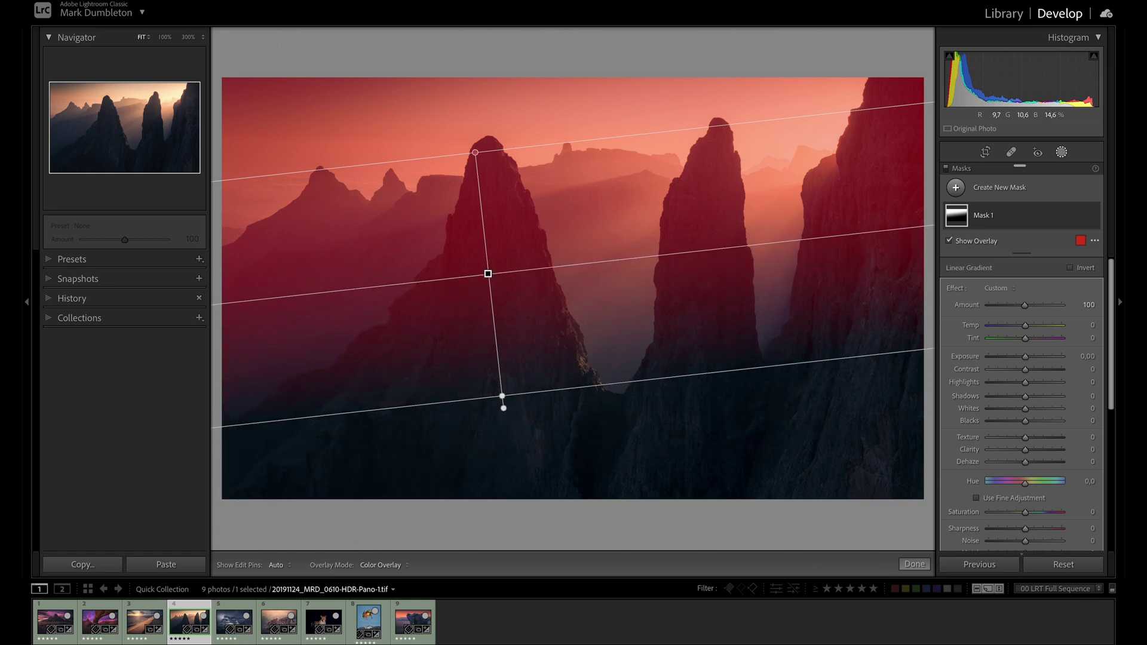
{"action": "mouse_move", "coordinate": [488, 274]}
{"action": "left_mouse_down"}
{"action": "mouse_move", "coordinate": [548, 310]}
{"action": "mouse_move", "coordinate": [481, 386]}
{"action": "mouse_move", "coordinate": [456, 209]}
{"action": "mouse_move", "coordinate": [491, 296]}
{"action": "left_mouse_up"}
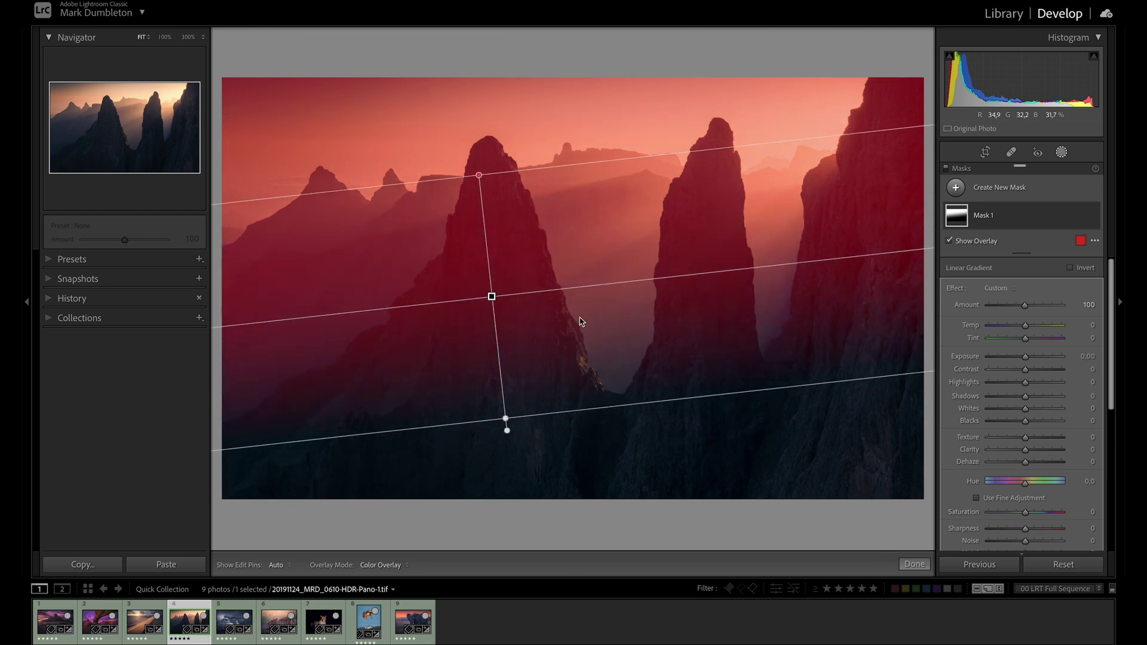
- Rotate the gradient to nearly level, then delete the linear gradient mask
{"action": "mouse_move", "coordinate": [591, 286]}
{"action": "left_mouse_down"}
{"action": "mouse_move", "coordinate": [588, 268]}
{"action": "mouse_move", "coordinate": [590, 297]}
{"action": "left_mouse_up"}
{"action": "mouse_move", "coordinate": [385, 297]}
{"action": "left_mouse_down"}
{"action": "mouse_move", "coordinate": [387, 320]}
{"action": "mouse_move", "coordinate": [380, 305]}
{"action": "left_mouse_up"}
{"action": "mouse_move", "coordinate": [504, 440]}
{"action": "left_mouse_down"}
{"action": "mouse_move", "coordinate": [520, 428]}
{"action": "mouse_move", "coordinate": [492, 439]}
{"action": "mouse_move", "coordinate": [507, 436]}
{"action": "left_mouse_up"}
{"action": "key", "text": "Delete"}
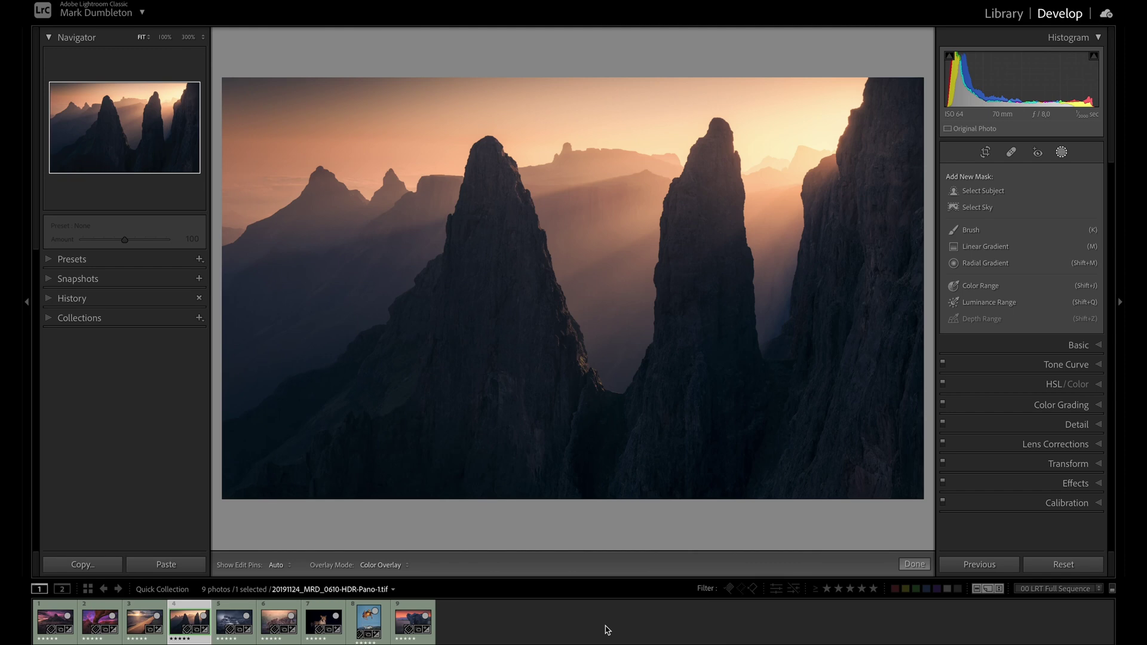
- Draw a radial gradient on the dune photo, test Invert on and off, and lower Feather to 59
{"action": "left_click", "coordinate": [1001, 267]}
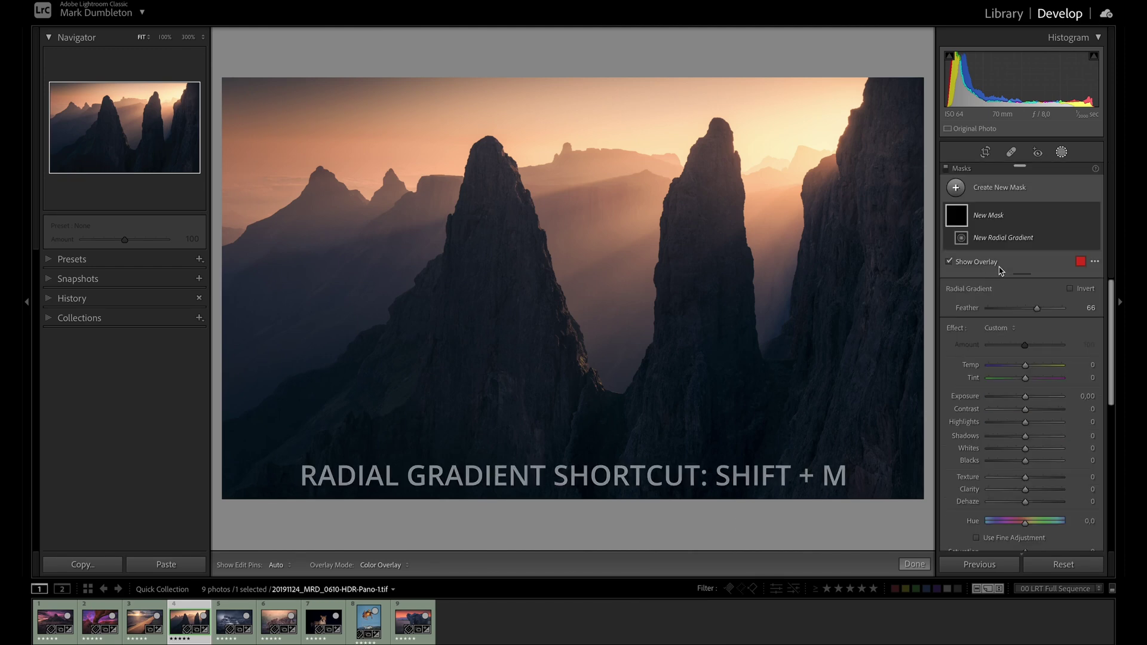
{"action": "left_click_drag", "start_coordinate": [555, 269], "coordinate": [804, 447]}
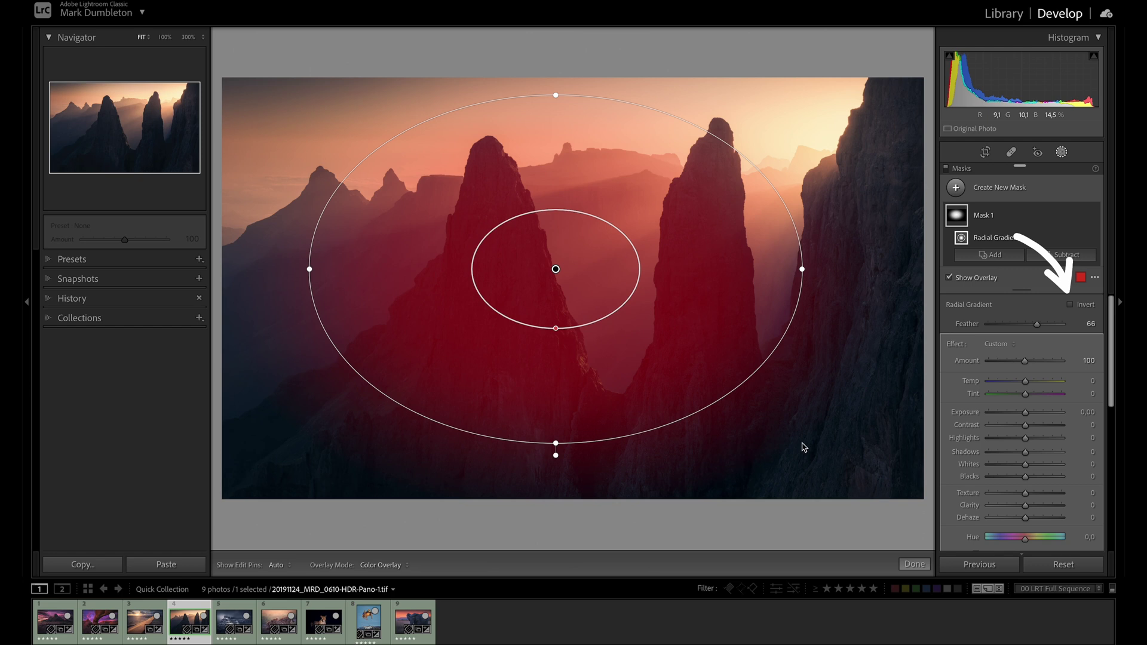
{"action": "left_click", "coordinate": [1079, 307]}
{"action": "left_click", "coordinate": [1080, 307]}
{"action": "left_click", "coordinate": [1080, 307]}
{"action": "left_click", "coordinate": [1080, 307]}
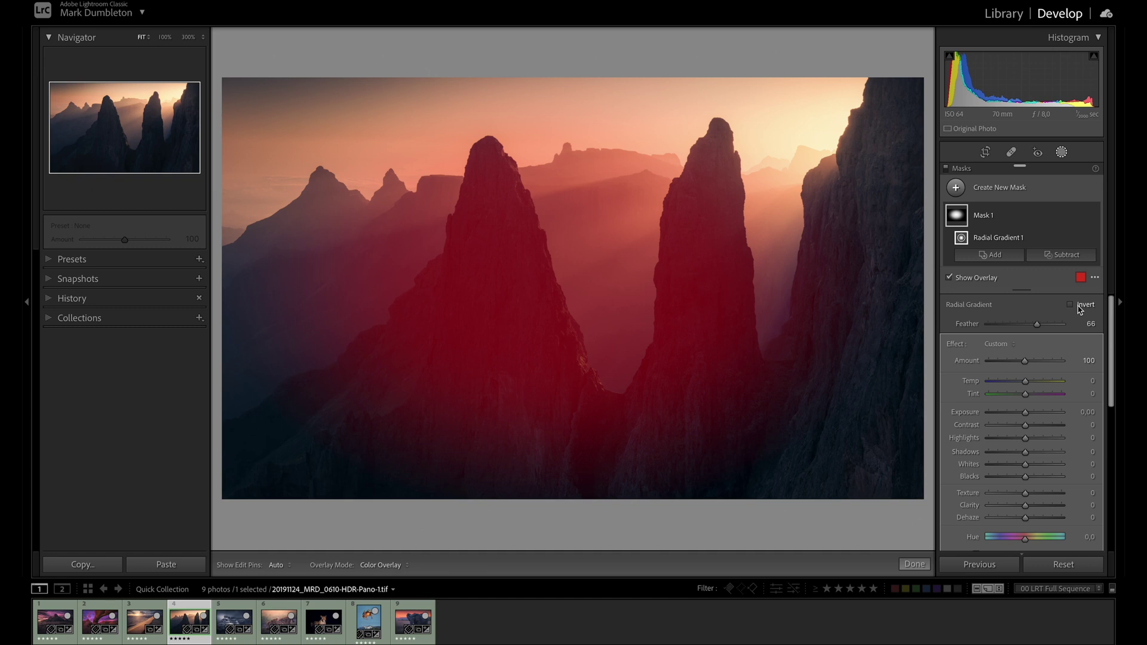
{"action": "mouse_move", "coordinate": [1037, 324]}
{"action": "left_mouse_down"}
{"action": "mouse_move", "coordinate": [989, 334]}
{"action": "mouse_move", "coordinate": [1073, 329]}
{"action": "mouse_move", "coordinate": [1026, 325]}
{"action": "left_mouse_up"}
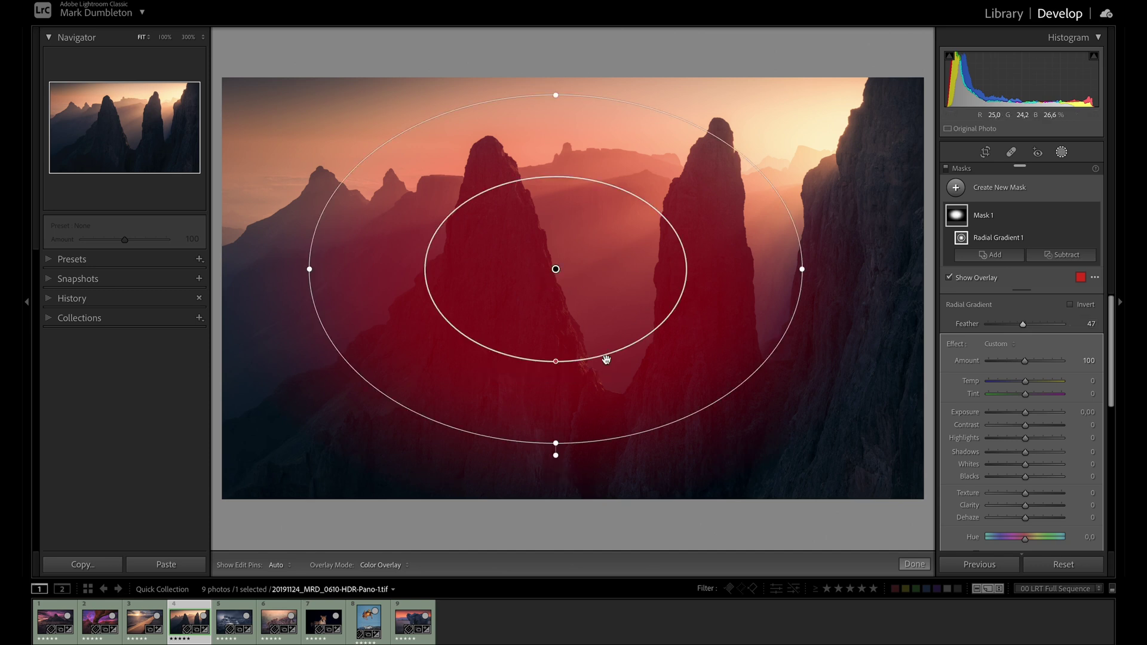
- Move, narrow, shorten and rotate the ellipse into a small circle between the two central peaks
{"action": "left_click_drag", "start_coordinate": [555, 361], "coordinate": [583, 339]}
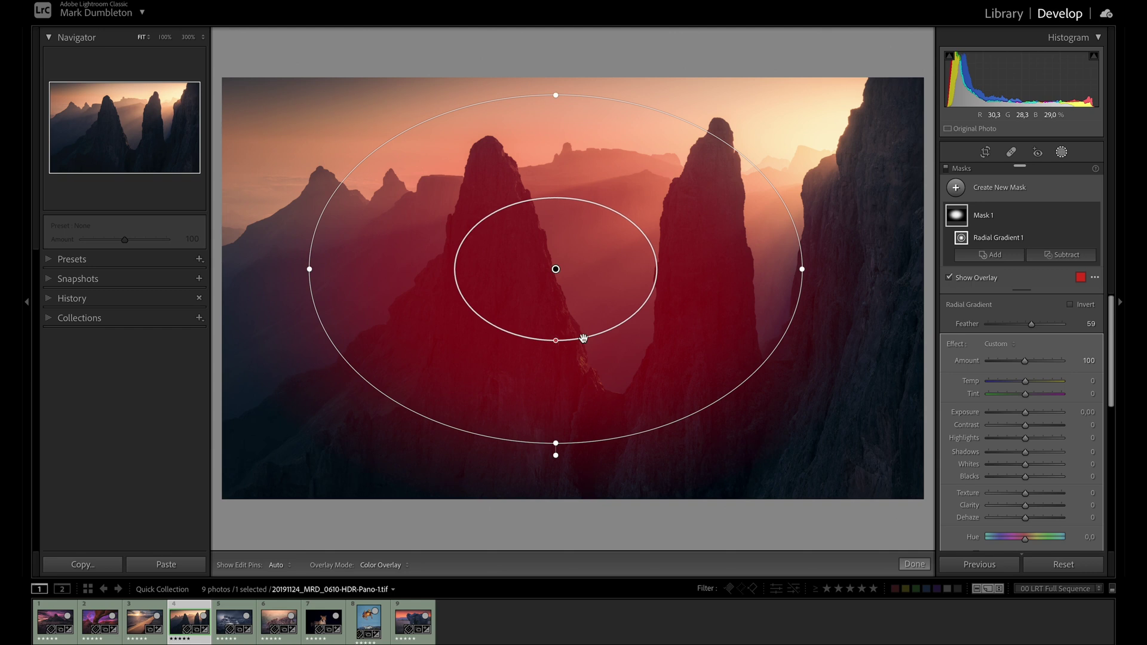
{"action": "left_click_drag", "start_coordinate": [556, 269], "coordinate": [631, 306]}
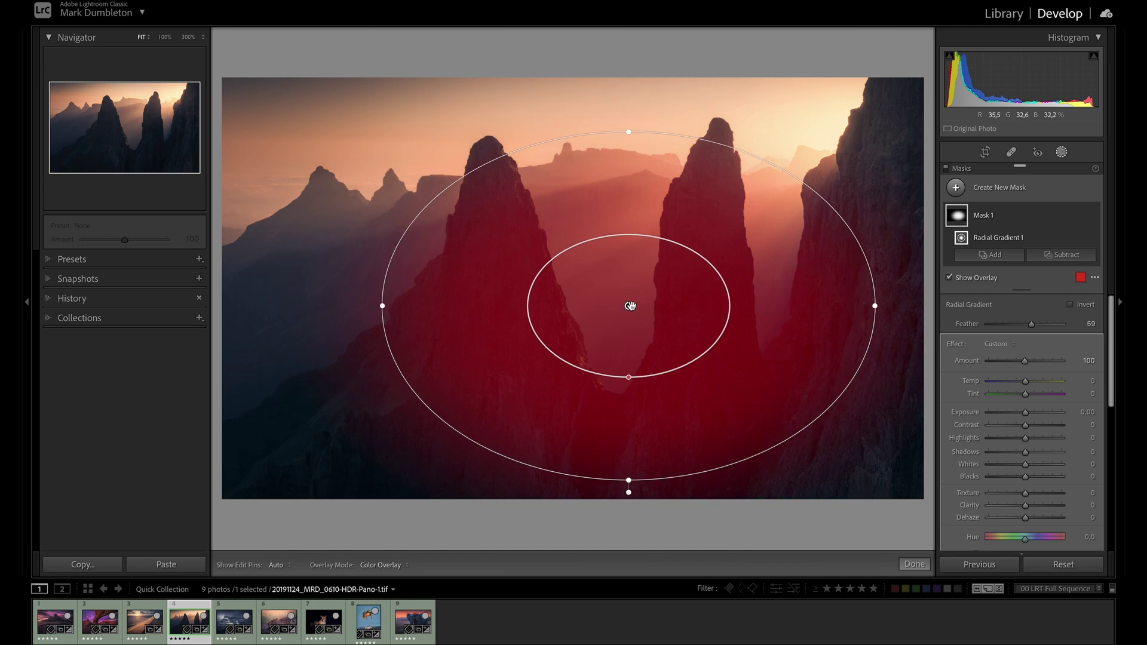
{"action": "left_click_drag", "start_coordinate": [876, 305], "coordinate": [729, 306]}
{"action": "left_click_drag", "start_coordinate": [628, 479], "coordinate": [629, 420]}
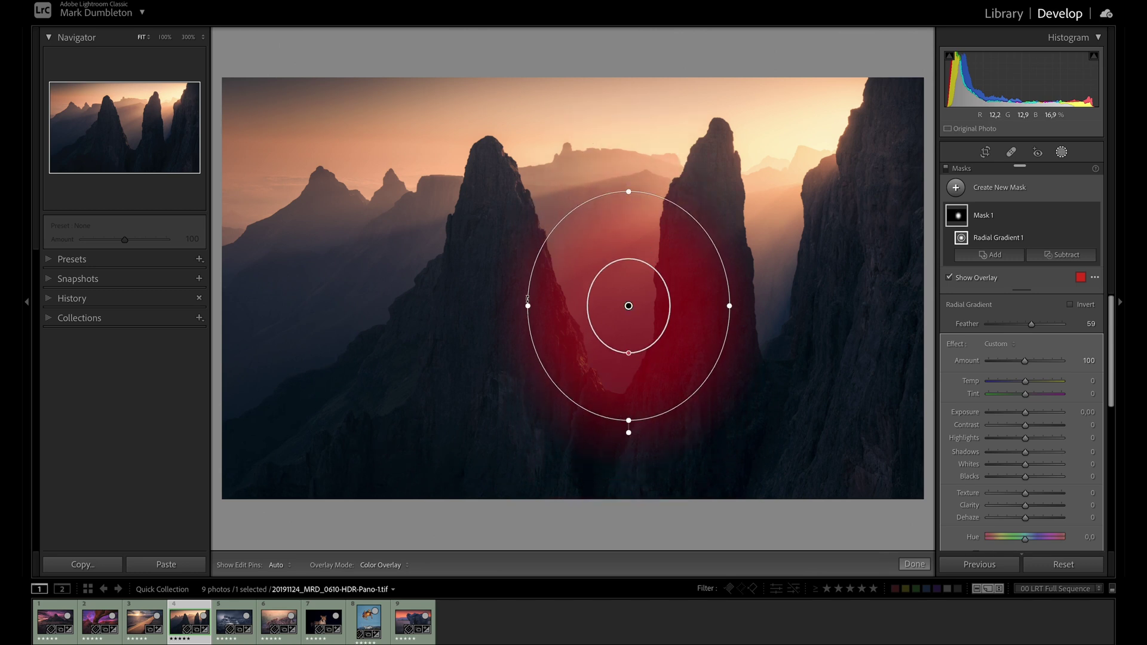
{"action": "left_click_drag", "start_coordinate": [527, 299], "coordinate": [487, 399]}
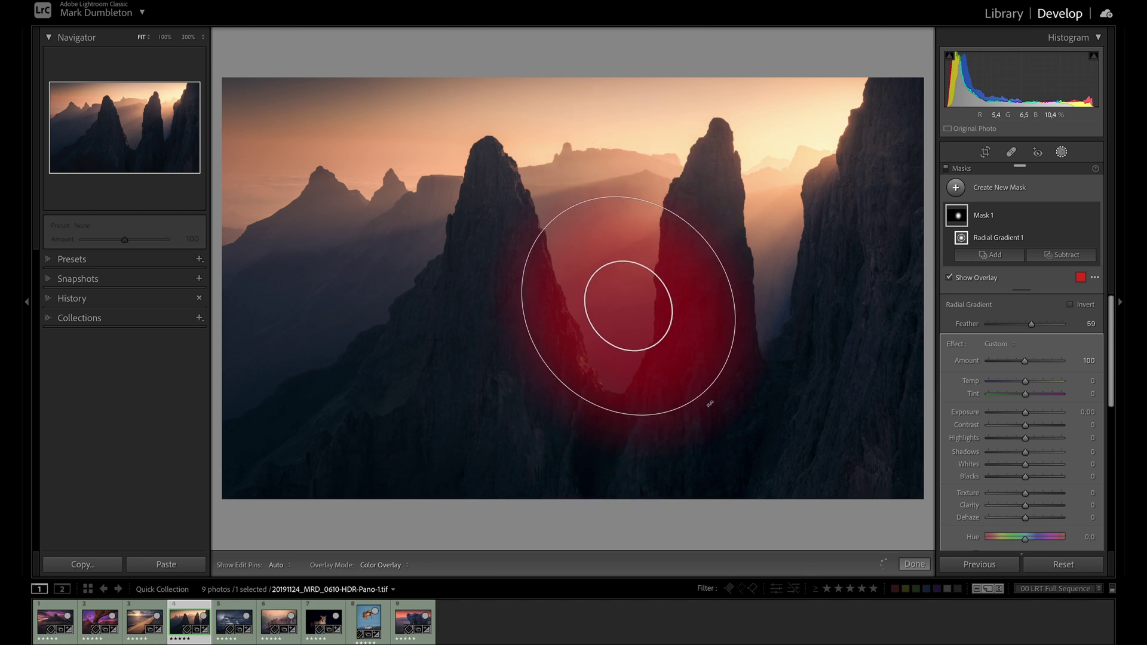
{"action": "left_click_drag", "start_coordinate": [574, 358], "coordinate": [552, 294]}
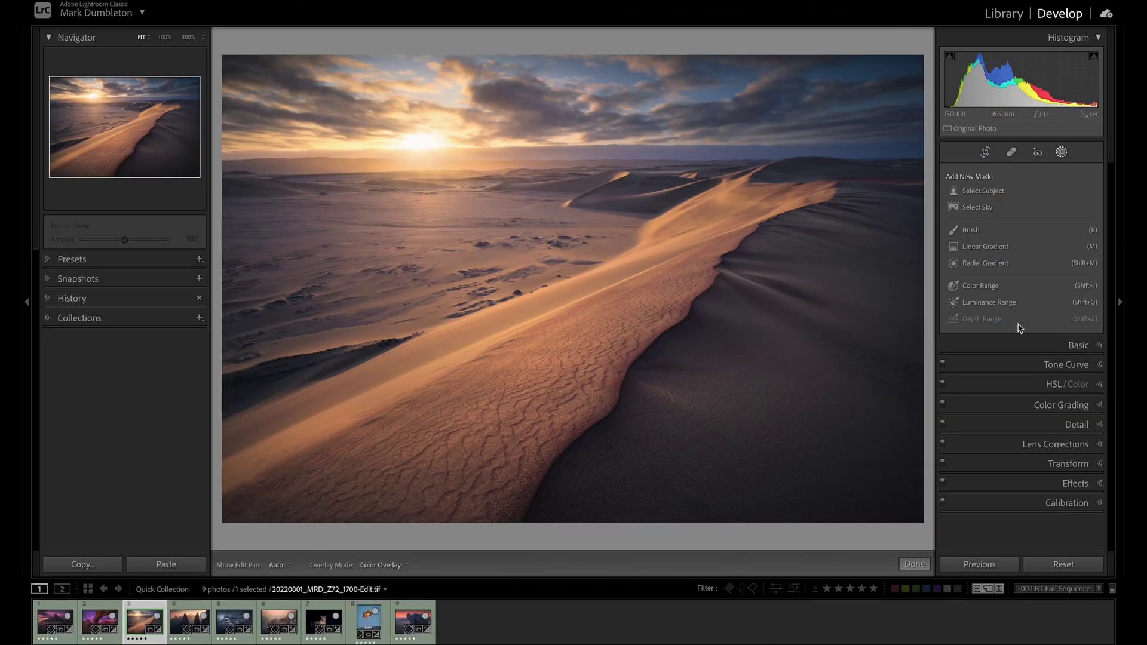
- Create a colour range mask from the dune sand colour, tightening Refine and testing Invert
{"action": "left_click", "coordinate": [991, 291]}
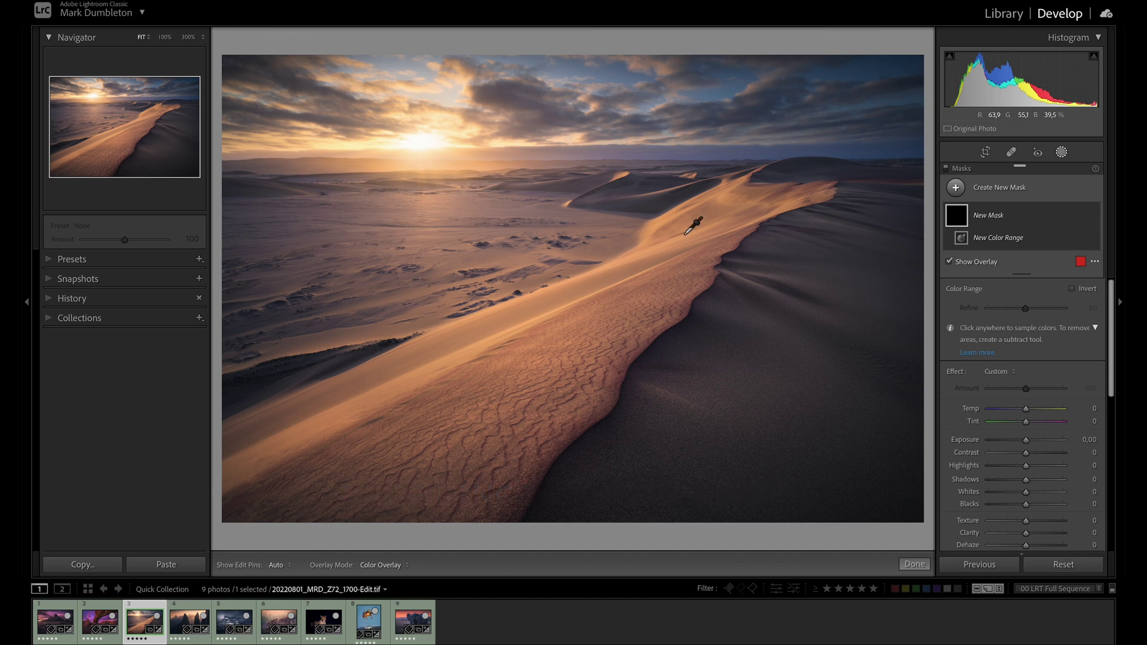
{"action": "left_click", "coordinate": [662, 255]}
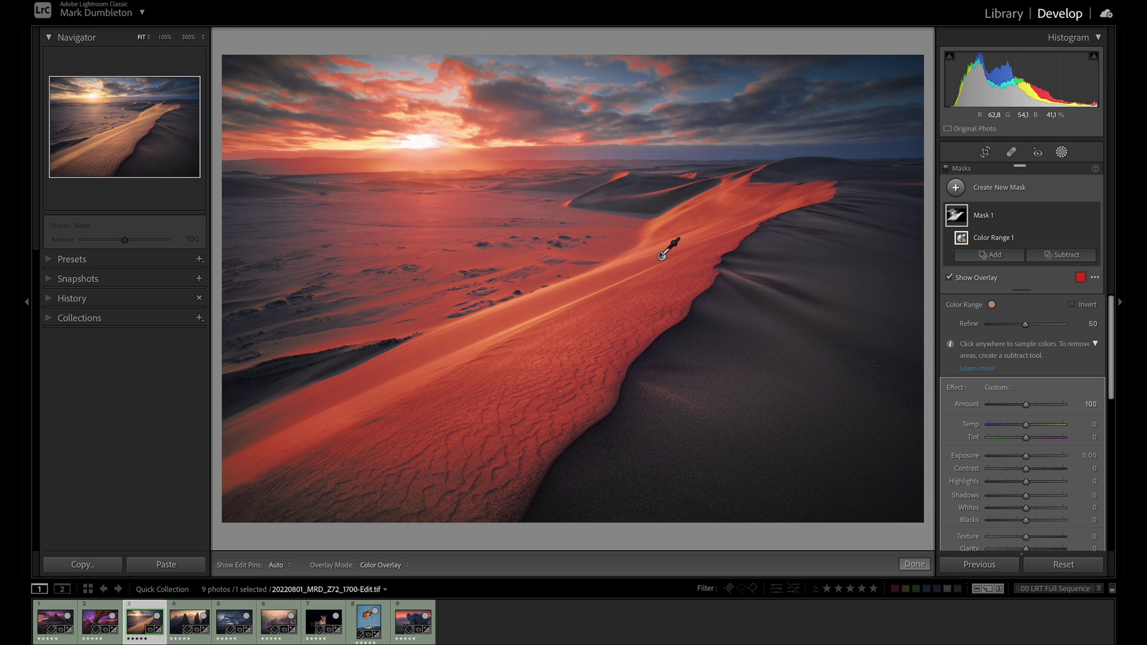
{"action": "mouse_move", "coordinate": [1026, 325]}
{"action": "left_mouse_down"}
{"action": "mouse_move", "coordinate": [994, 328]}
{"action": "mouse_move", "coordinate": [1029, 332]}
{"action": "left_mouse_up"}
{"action": "left_click", "coordinate": [1072, 305]}
{"action": "left_click", "coordinate": [1071, 305]}
- Add dune and sky colour samples, subtract the dark left dunes, then start a luminance range mask
{"action": "key", "text": "shift"}
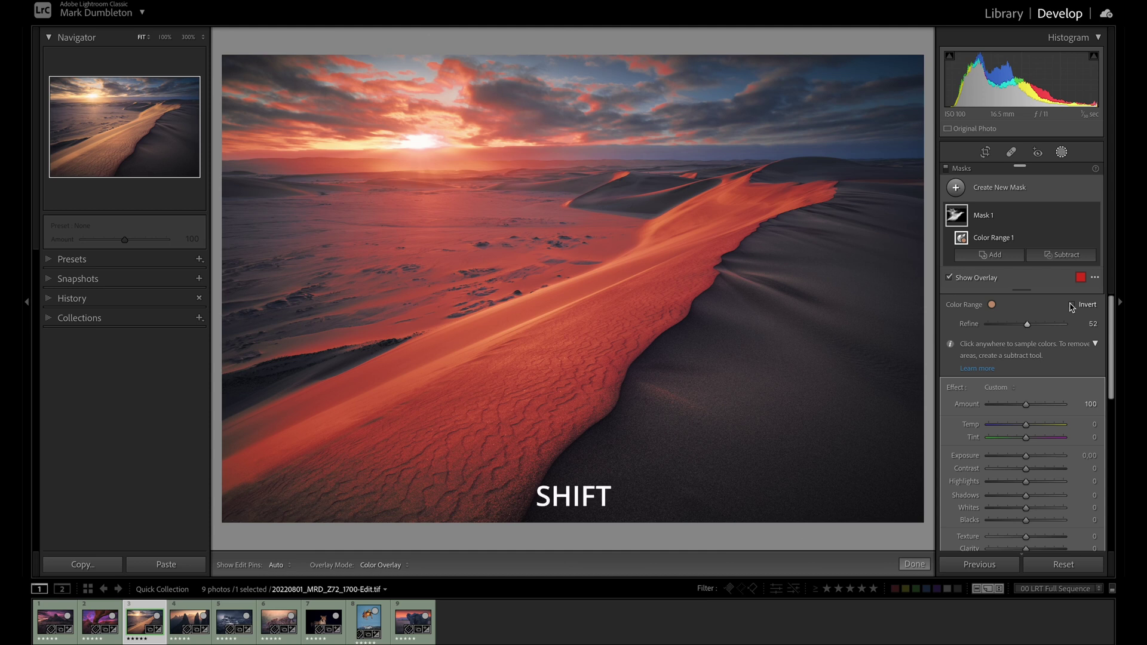
{"action": "left_click", "coordinate": [661, 256], "text": "shift"}
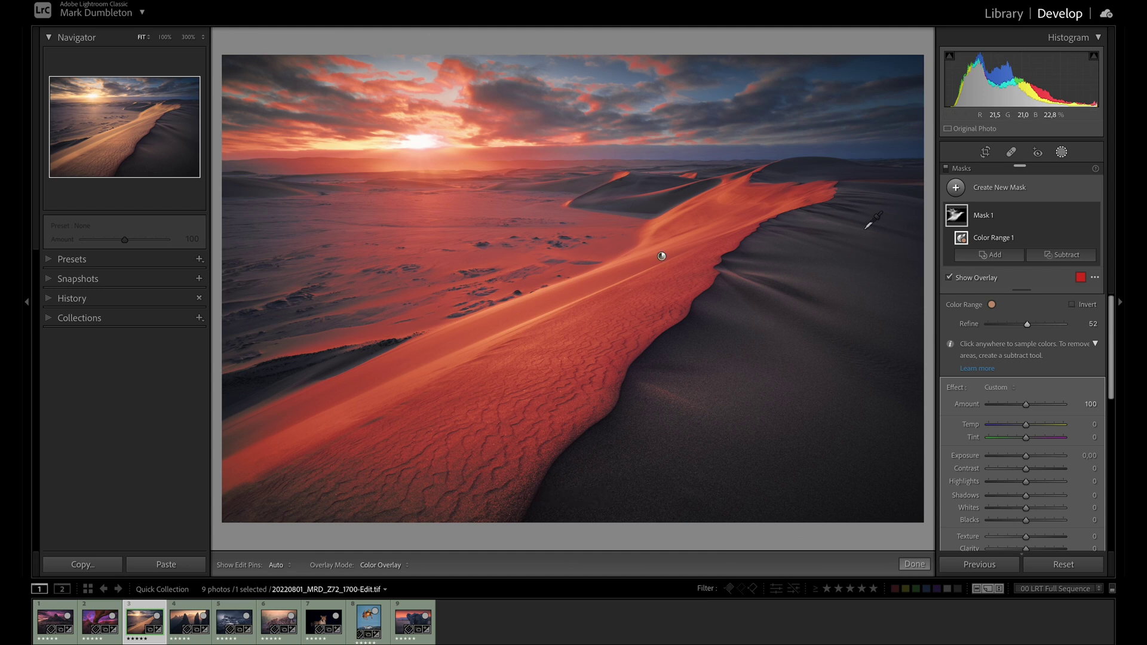
{"action": "left_click", "coordinate": [617, 74], "text": "shift"}
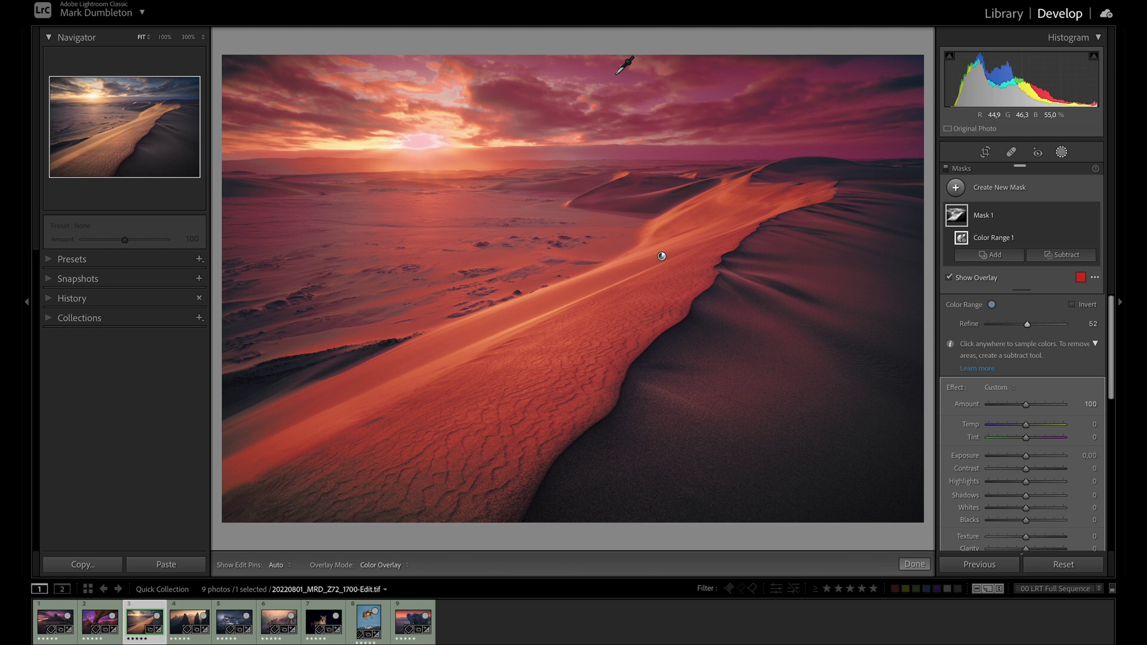
{"action": "left_click", "coordinate": [293, 268], "text": "shift"}
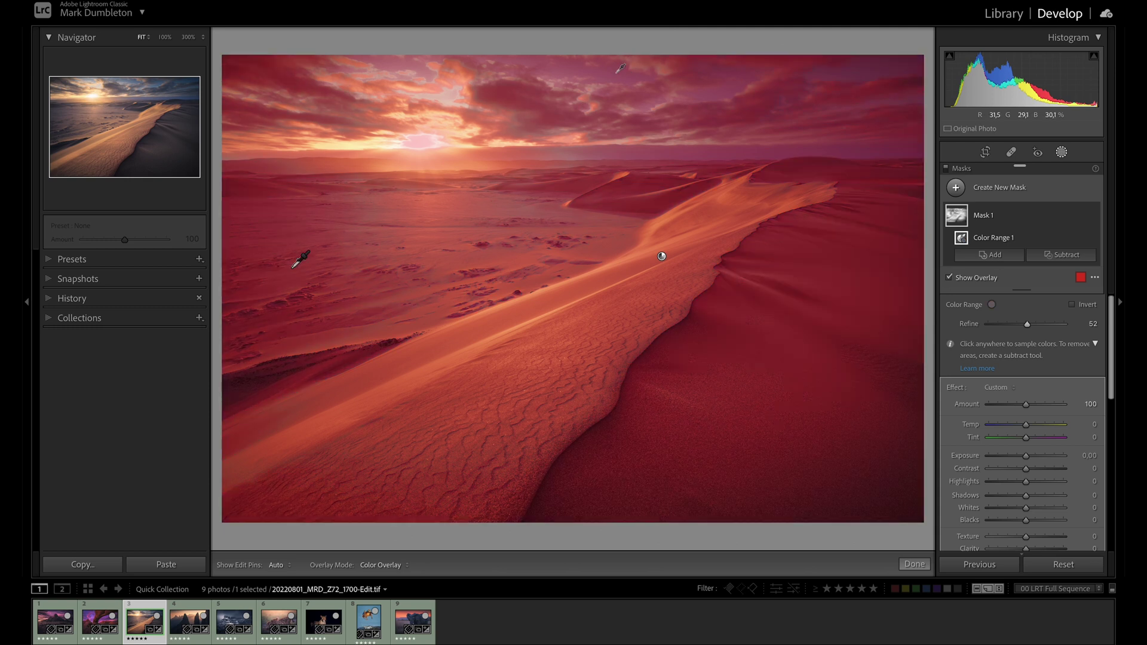
{"action": "key", "text": "alt"}
{"action": "left_click", "coordinate": [293, 265], "text": "alt"}
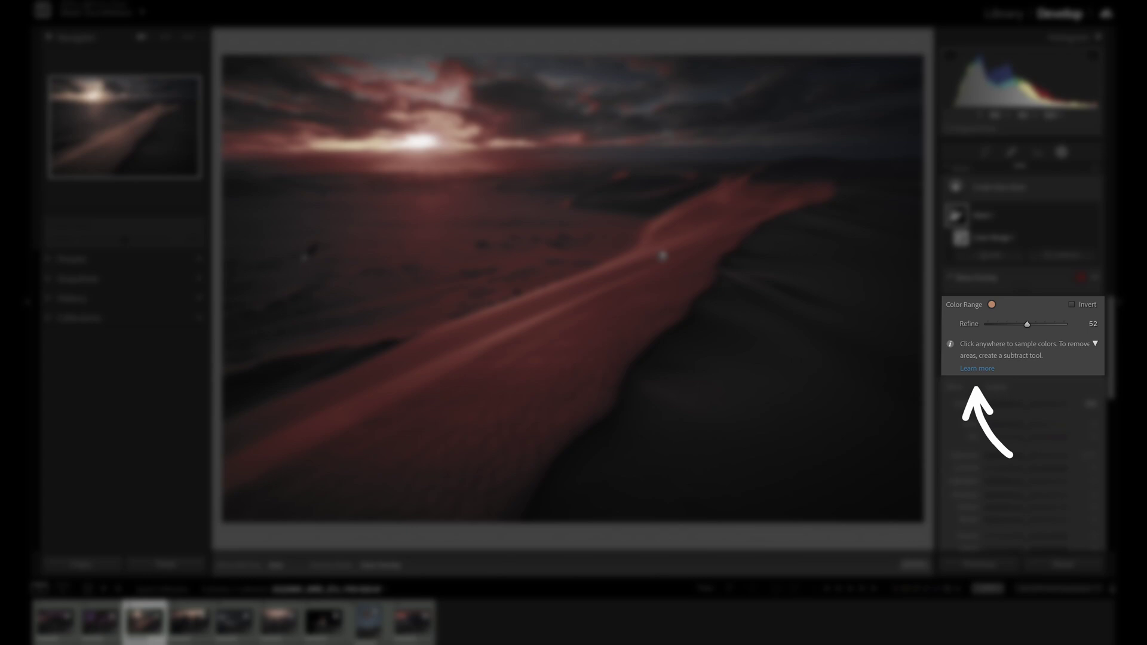
{"action": "key", "text": "shift+q"}
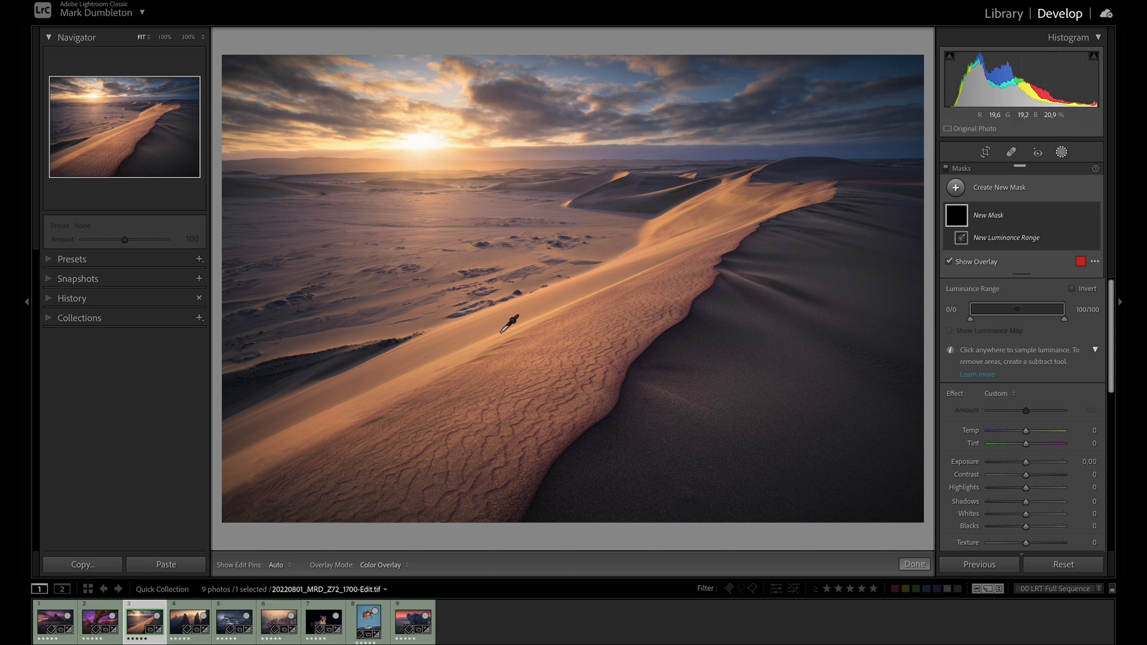
- Sample the dune shadows, view the luminance map, and set the luminance range to 13/31–47/75
{"action": "left_click", "coordinate": [285, 317]}
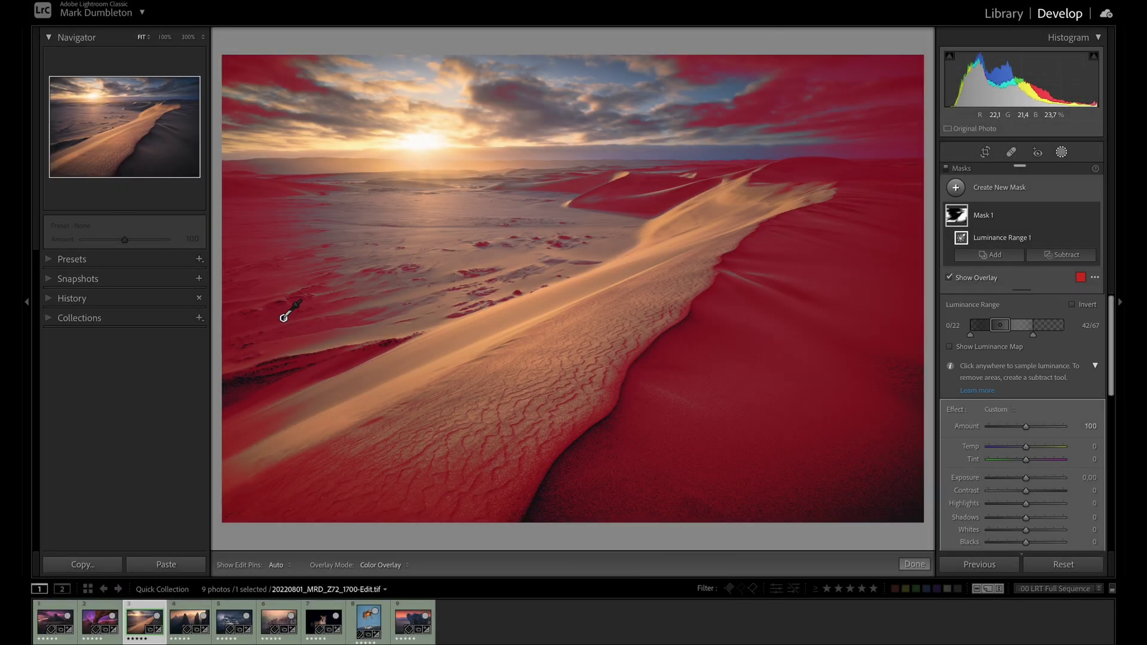
{"action": "left_click", "coordinate": [950, 347]}
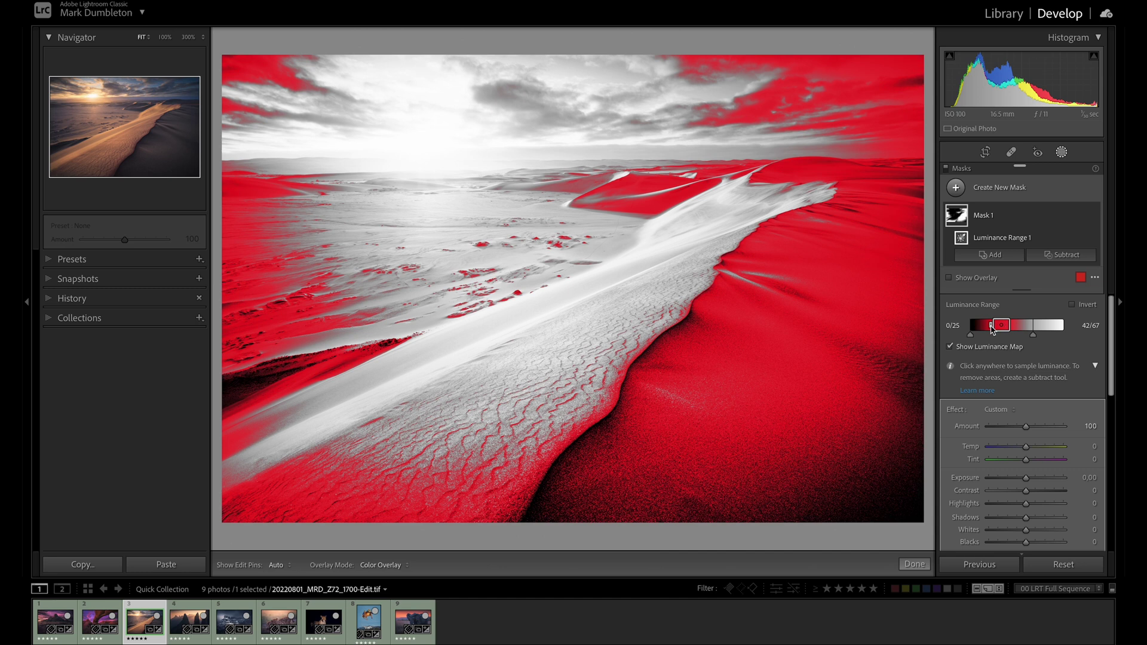
{"action": "left_click_drag", "start_coordinate": [1033, 335], "coordinate": [1040, 335]}
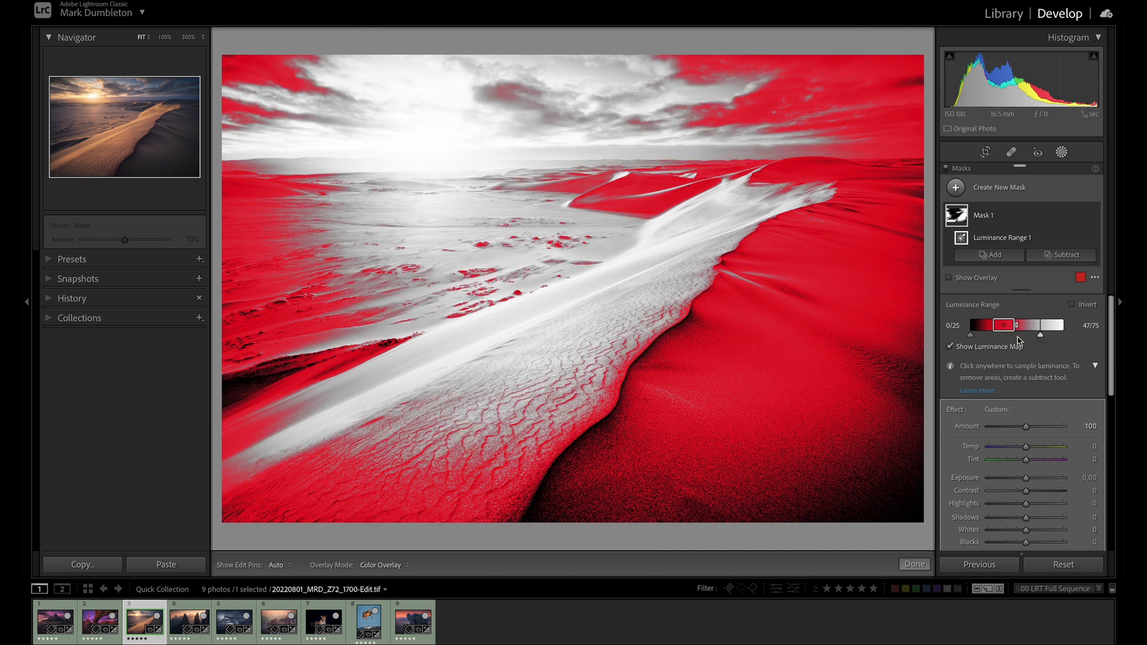
{"action": "left_click_drag", "start_coordinate": [969, 337], "coordinate": [998, 332]}
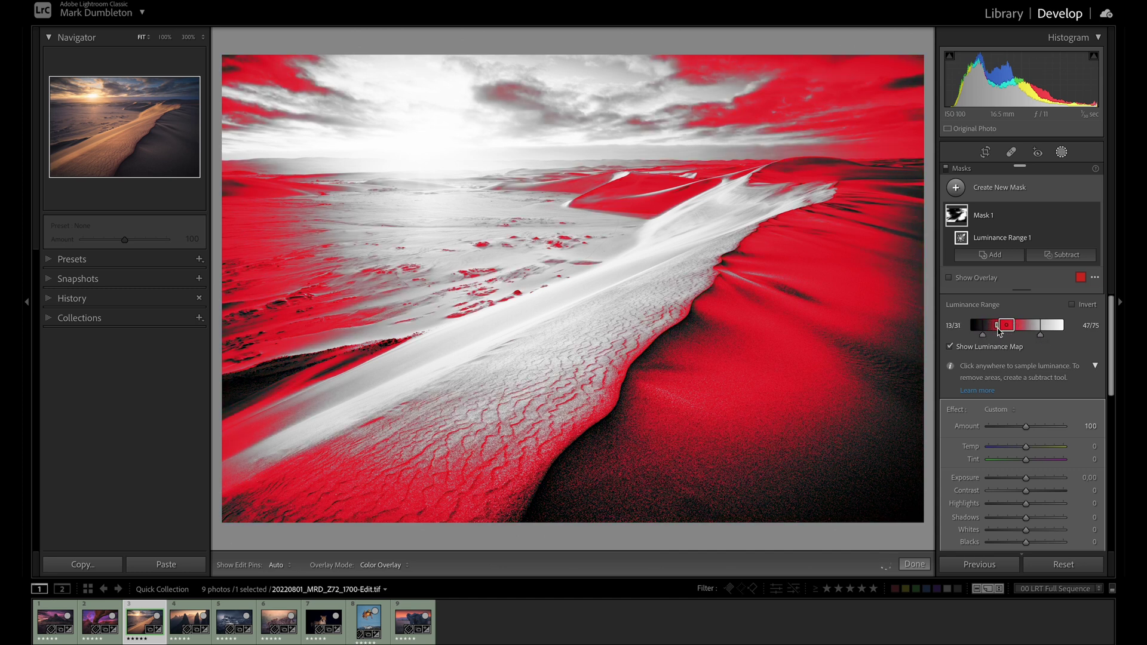
{"action": "left_click", "coordinate": [1072, 305]}
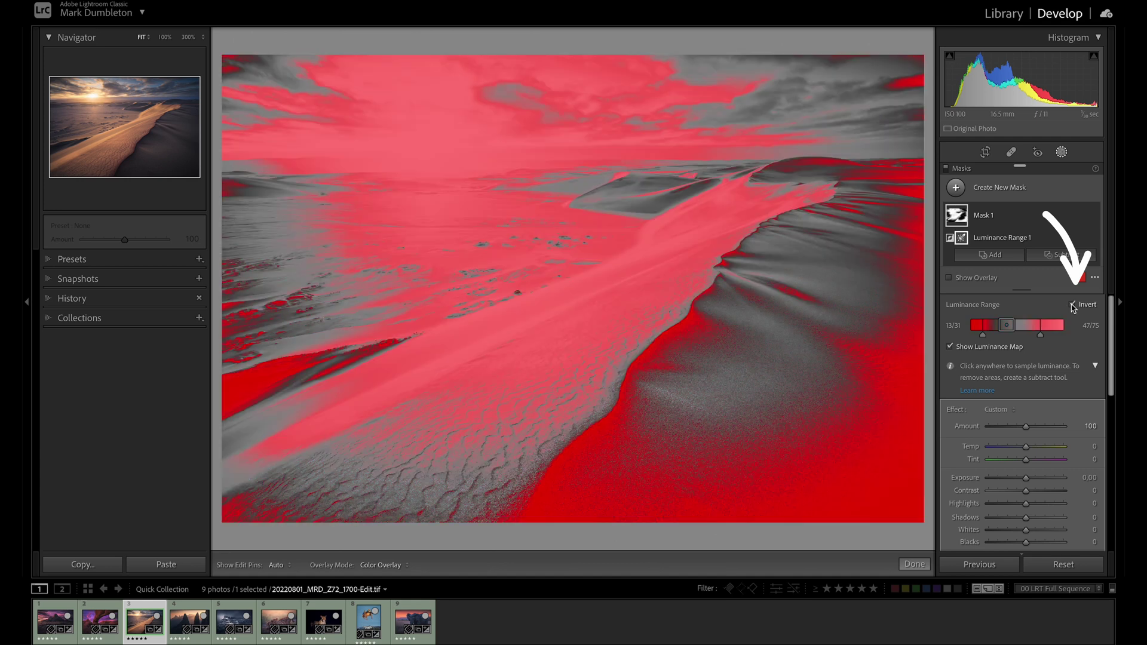
{"action": "left_click", "coordinate": [1071, 305]}
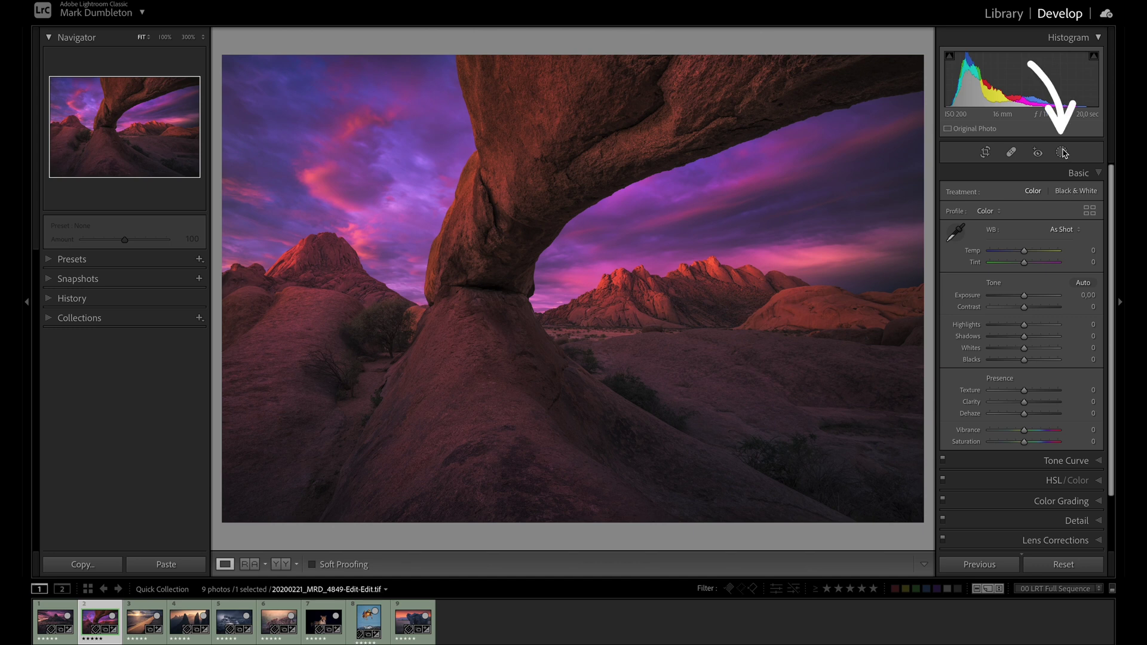
- Add a linear gradient mask fading down from the top over the arch and sky
{"action": "left_click", "coordinate": [1062, 153]}
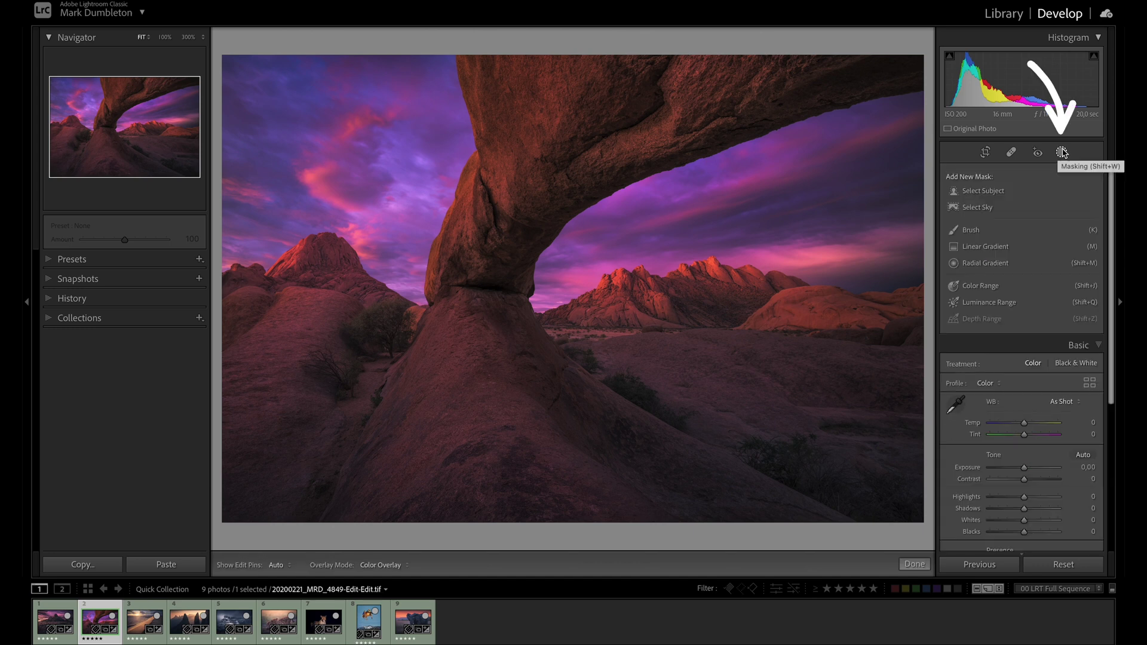
{"action": "left_click", "coordinate": [1014, 248]}
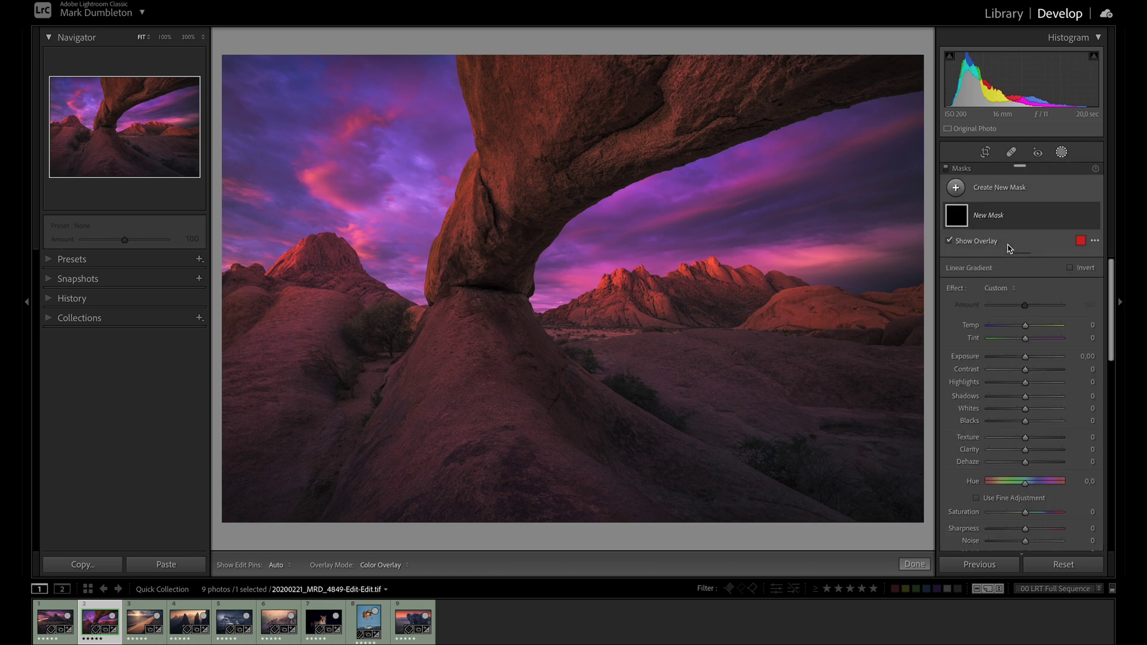
{"action": "left_click_drag", "start_coordinate": [439, 101], "coordinate": [474, 376]}
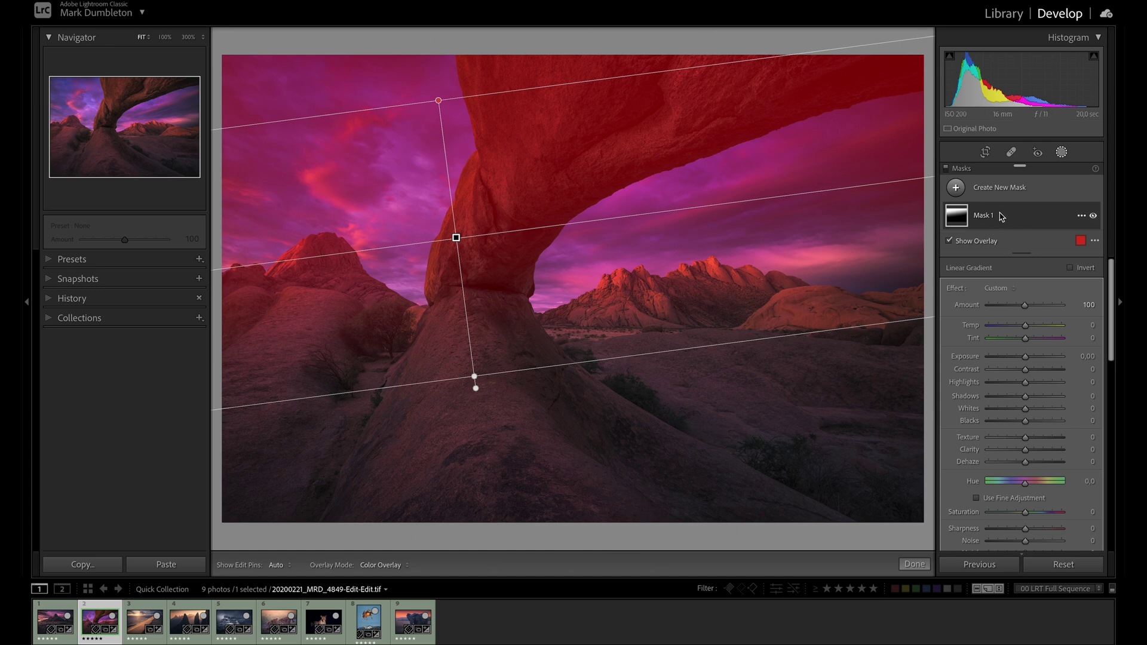
- Add a brush to Mask 1 and paint across the lower-right ground
{"action": "mouse_move", "coordinate": [999, 216]}
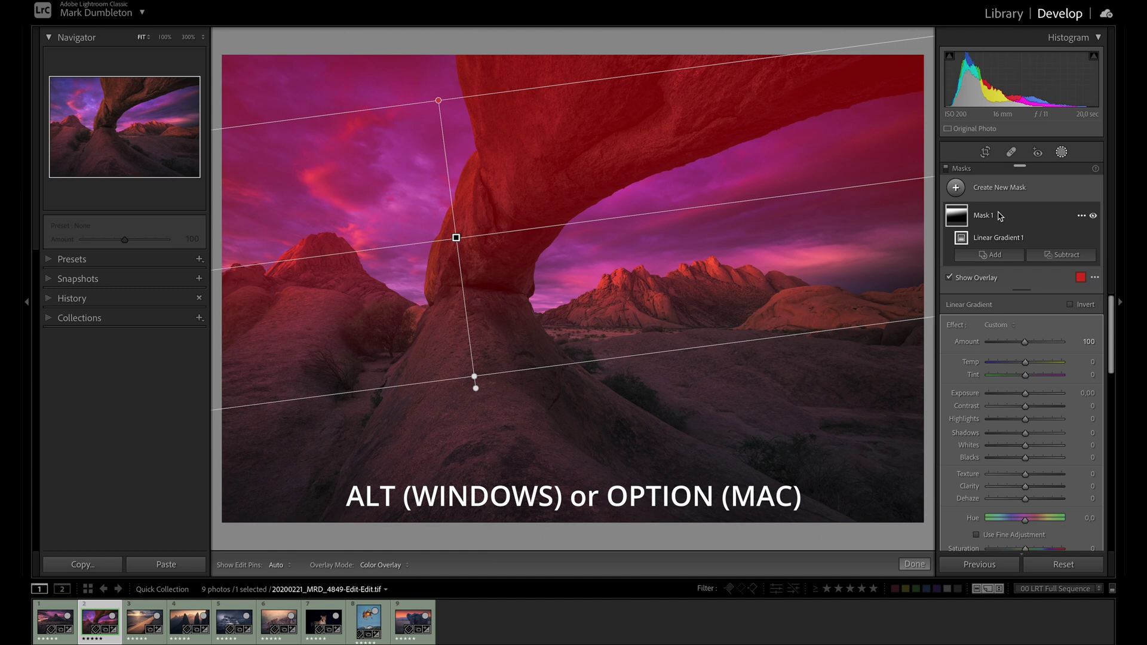
{"action": "key", "text": "alt"}
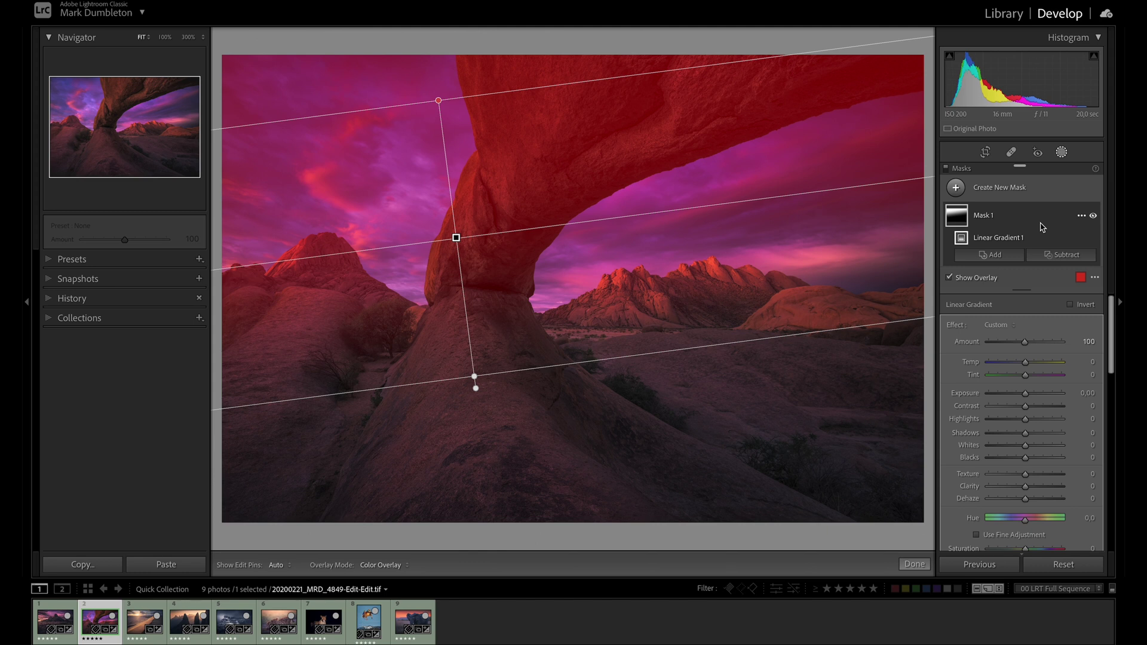
{"action": "right_click", "coordinate": [997, 257]}
{"action": "left_click", "coordinate": [967, 326]}
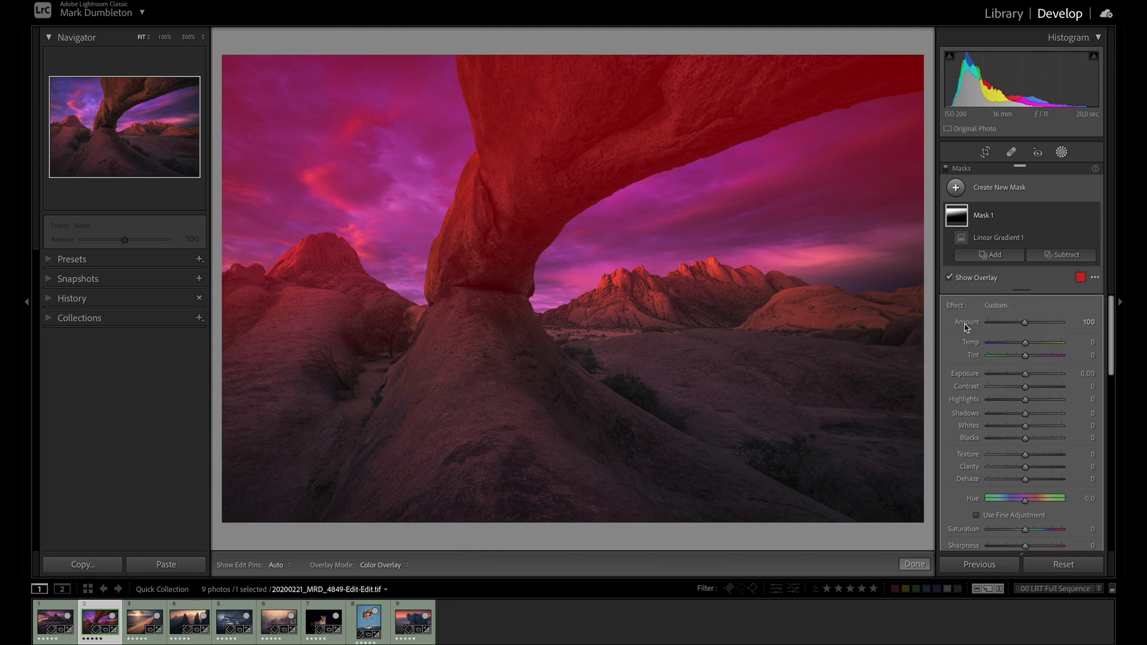
{"action": "mouse_move", "coordinate": [622, 389]}
{"action": "left_mouse_down"}
{"action": "mouse_move", "coordinate": [706, 429]}
{"action": "mouse_move", "coordinate": [818, 373]}
{"action": "left_mouse_up"}
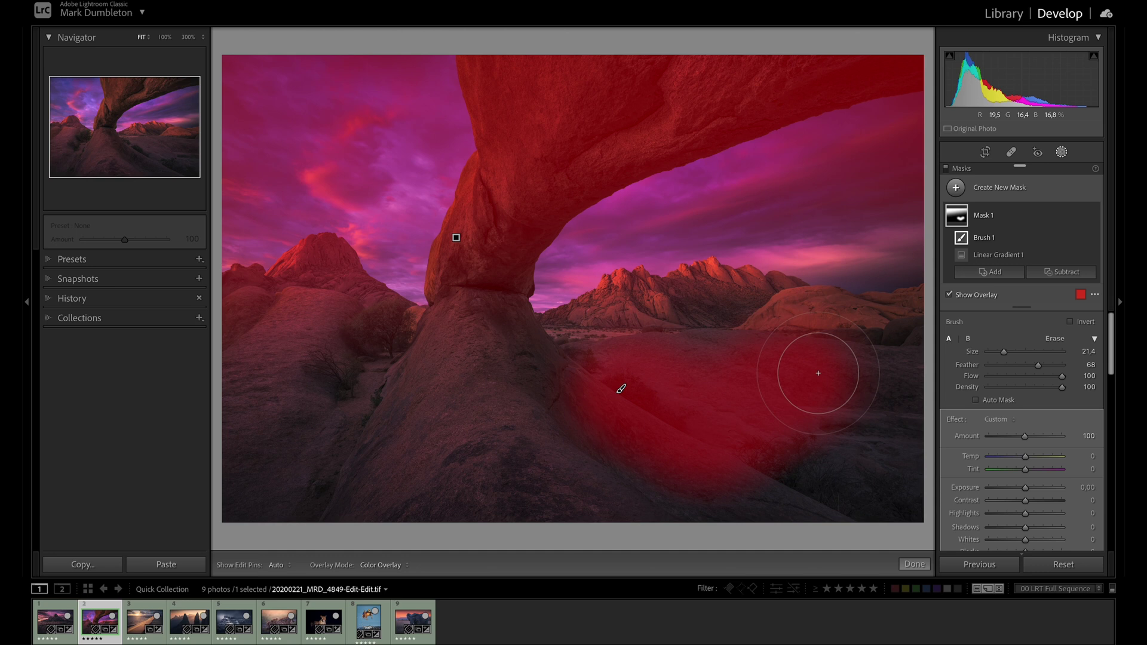
- Subtract a radial gradient drawn over the top of the arch from Mask 1
{"action": "left_click", "coordinate": [1050, 274]}
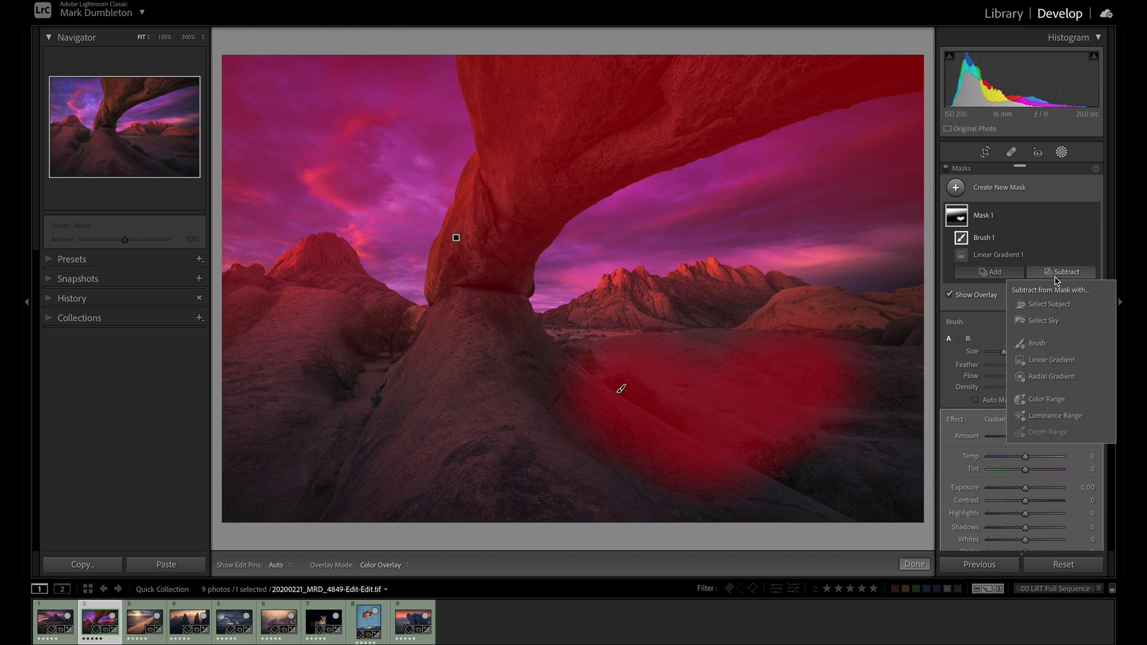
{"action": "left_click", "coordinate": [1050, 379]}
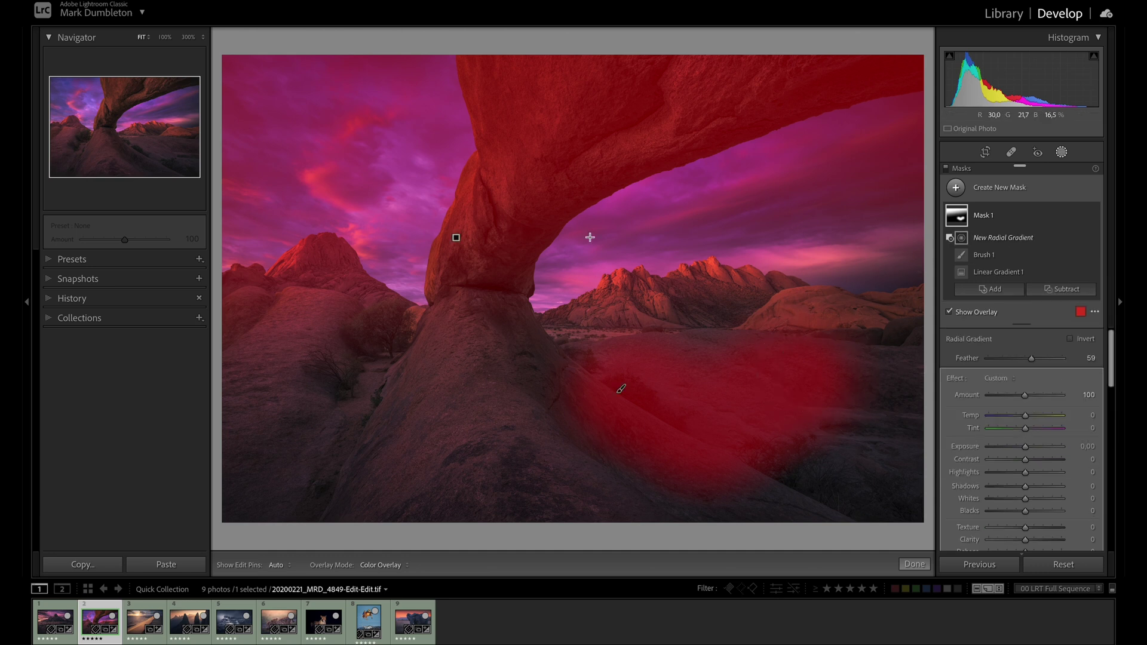
{"action": "left_click_drag", "start_coordinate": [504, 141], "coordinate": [658, 242]}
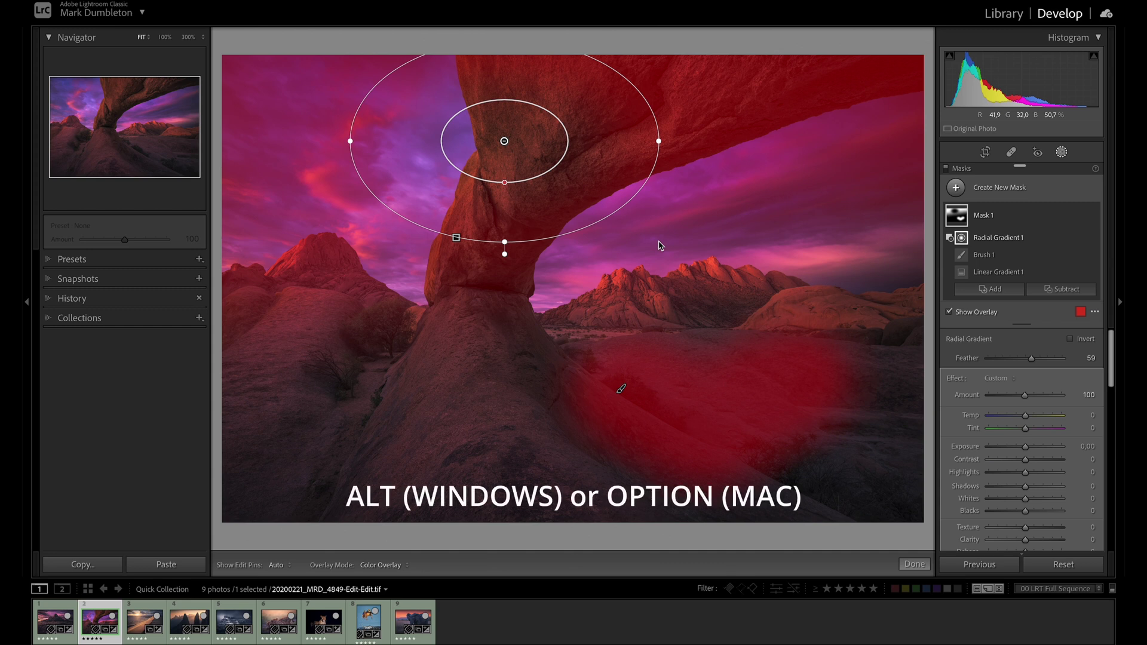
- Intersect Mask 1 with a tall radial gradient running through the centre of the photo
{"action": "left_click", "coordinate": [1024, 290], "text": "alt"}
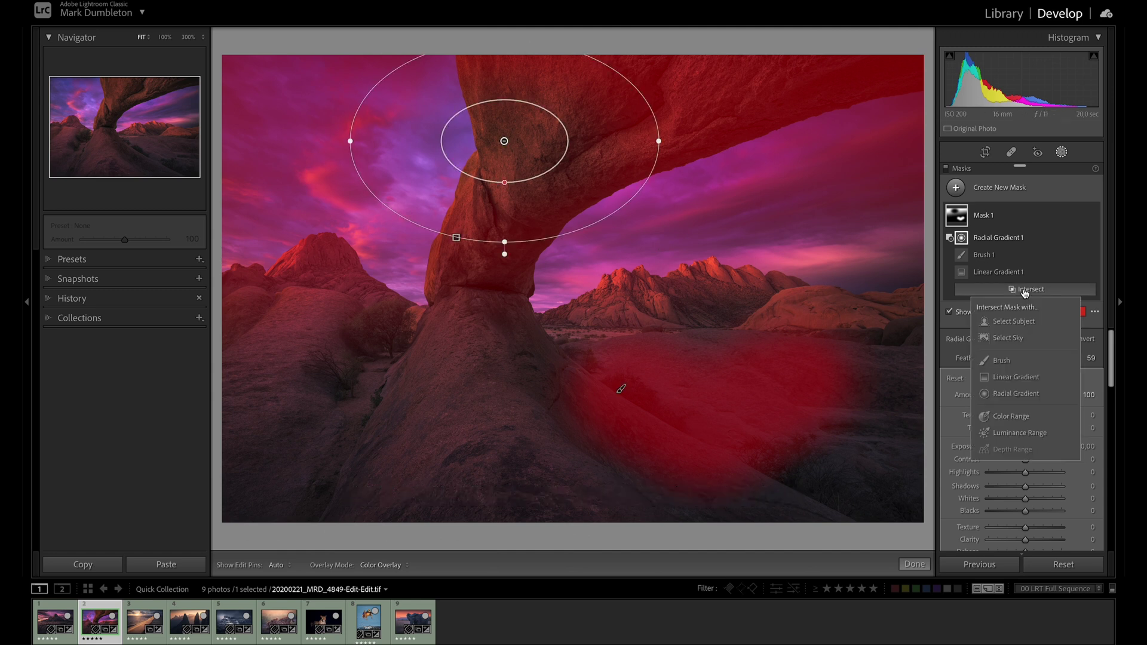
{"action": "left_click", "coordinate": [1015, 394]}
{"action": "left_click_drag", "start_coordinate": [667, 119], "coordinate": [801, 534]}
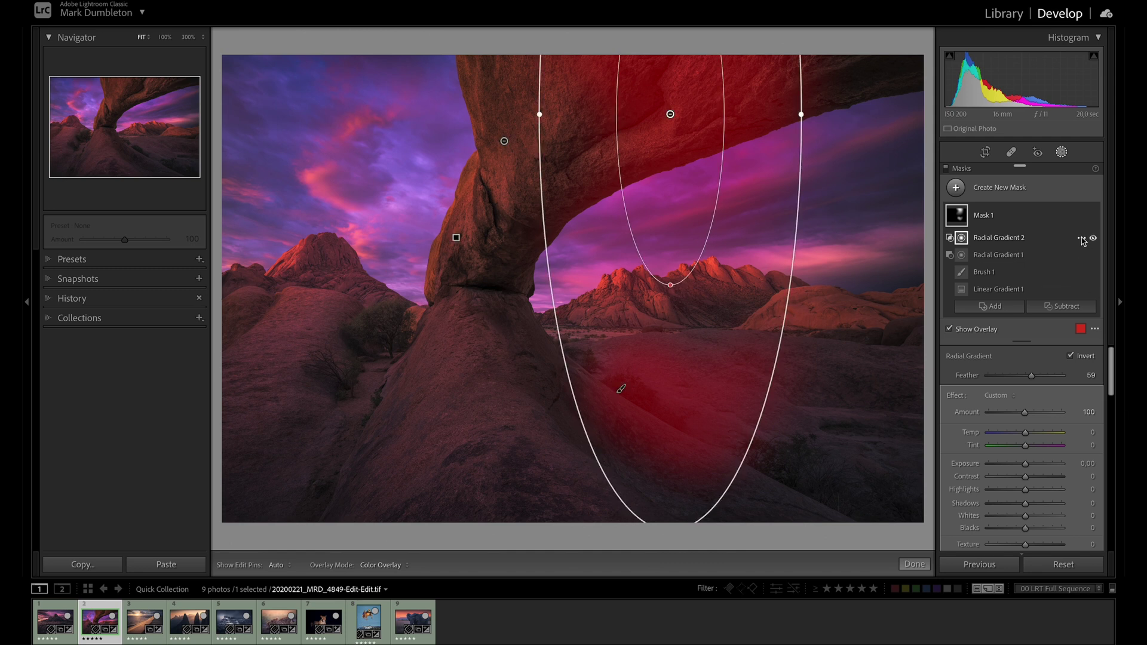
- Hide and reshow both radial gradients to compare their effect on Mask 1
{"action": "left_click", "coordinate": [1082, 238]}
{"action": "left_click", "coordinate": [1088, 239]}
{"action": "left_click", "coordinate": [1093, 238]}
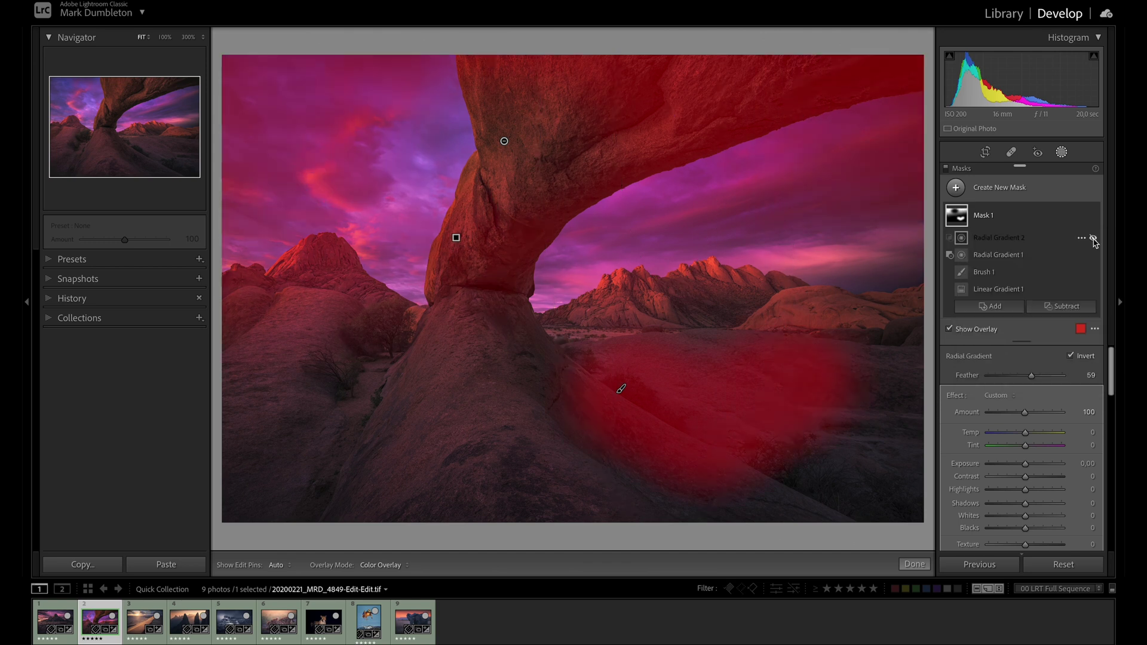
{"action": "left_click", "coordinate": [1094, 256]}
{"action": "left_click", "coordinate": [1095, 256]}
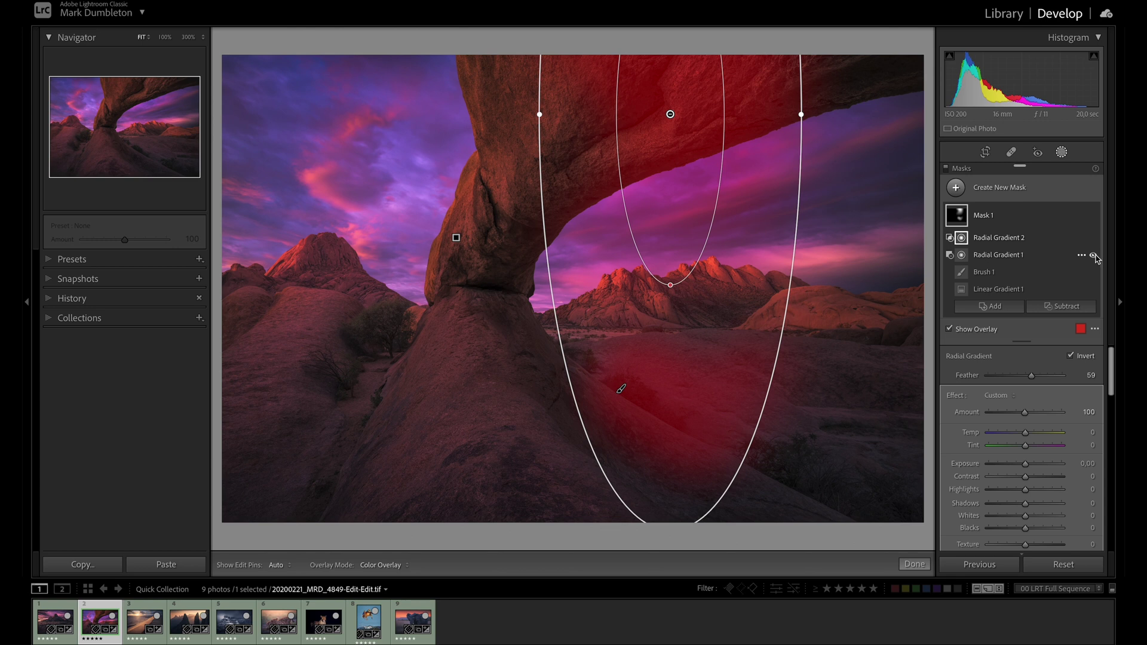
- Set the mask's Exposure to 2.60 and raise its effect Amount to 134
{"action": "left_click_drag", "start_coordinate": [1026, 465], "coordinate": [1051, 467]}
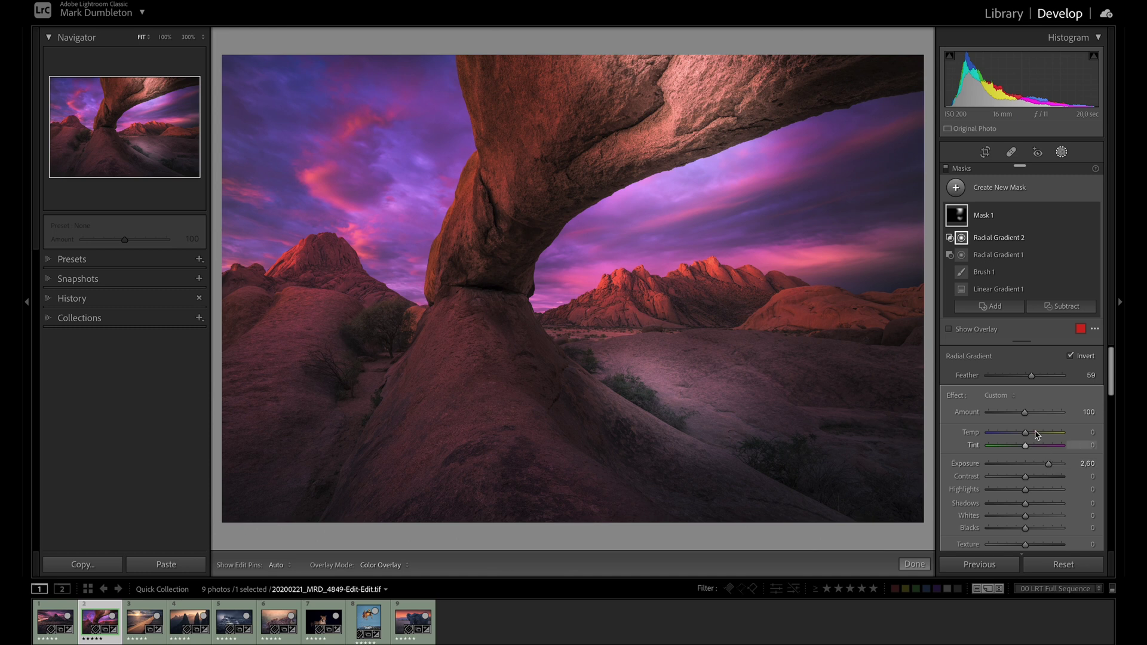
{"action": "left_click", "coordinate": [1000, 397]}
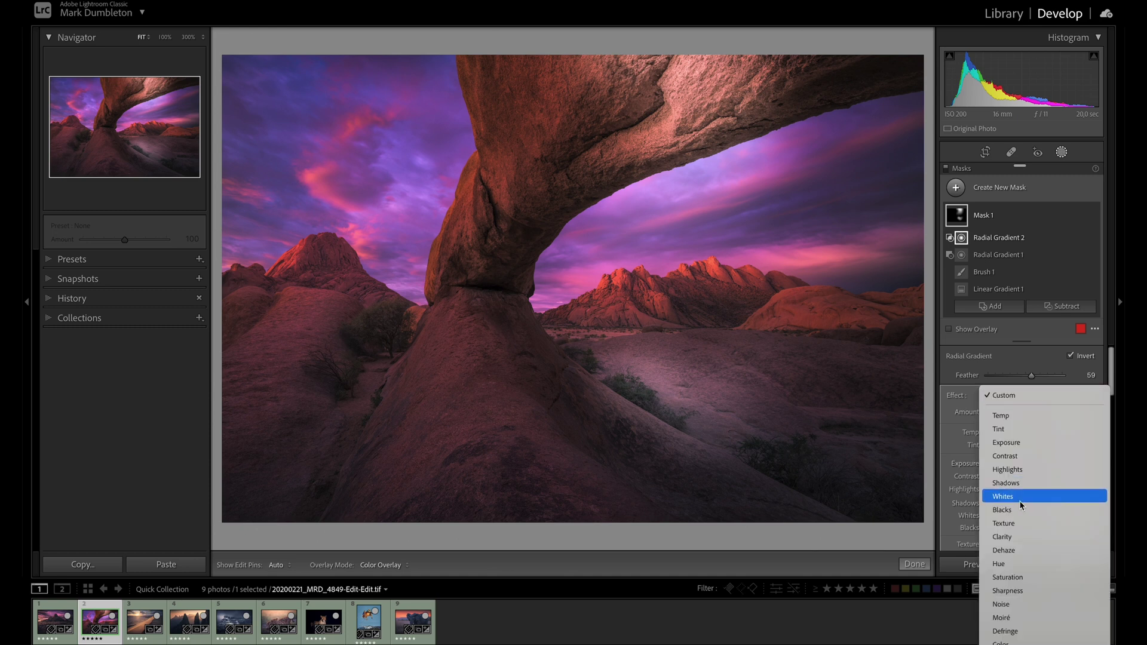
{"action": "scroll", "coordinate": [1019, 493], "scroll_direction": "down", "scroll_amount": 3}
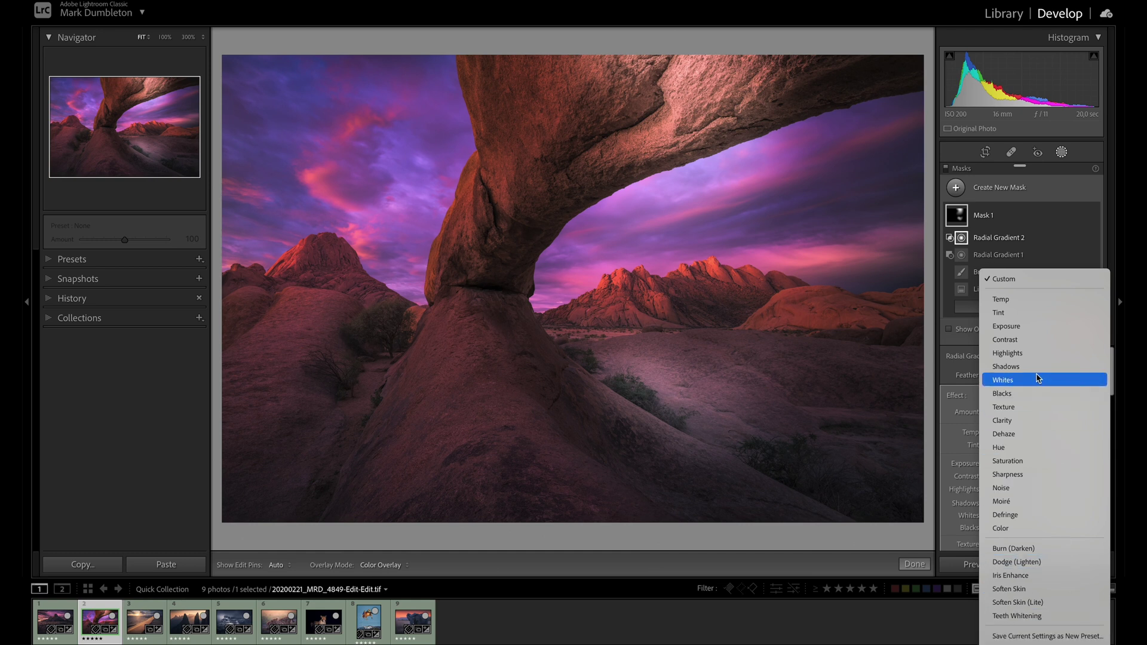
{"action": "key", "text": "Escape"}
{"action": "mouse_move", "coordinate": [1025, 412]}
{"action": "left_mouse_down"}
{"action": "mouse_move", "coordinate": [990, 416]}
{"action": "mouse_move", "coordinate": [1062, 417]}
{"action": "mouse_move", "coordinate": [995, 421]}
{"action": "mouse_move", "coordinate": [1038, 419]}
{"action": "left_mouse_up"}
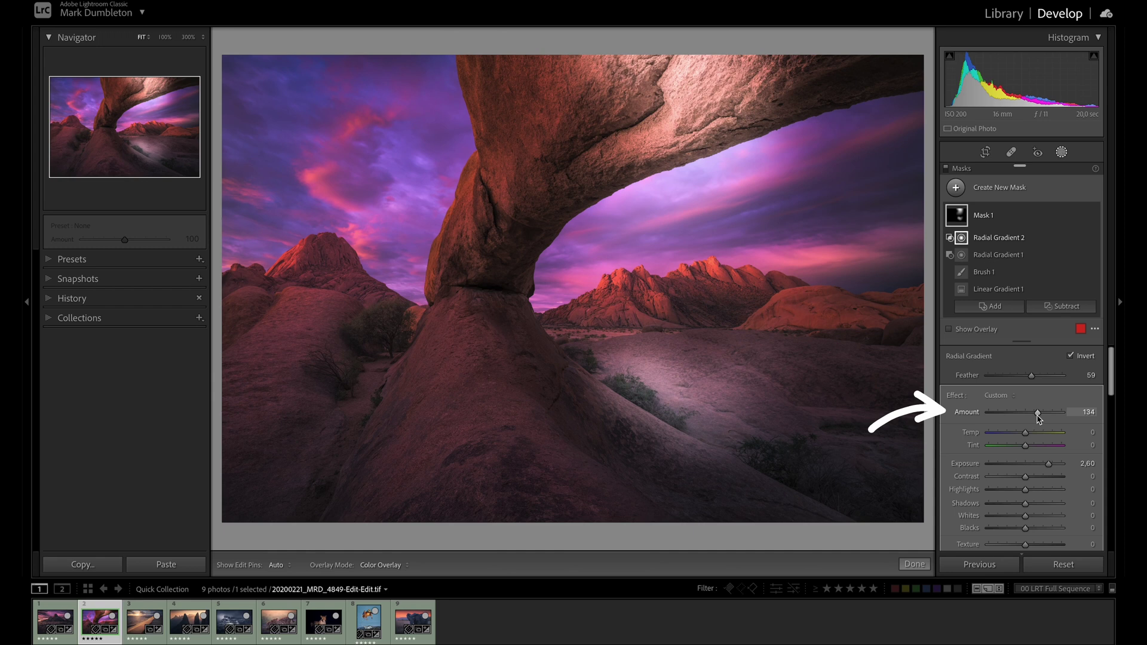